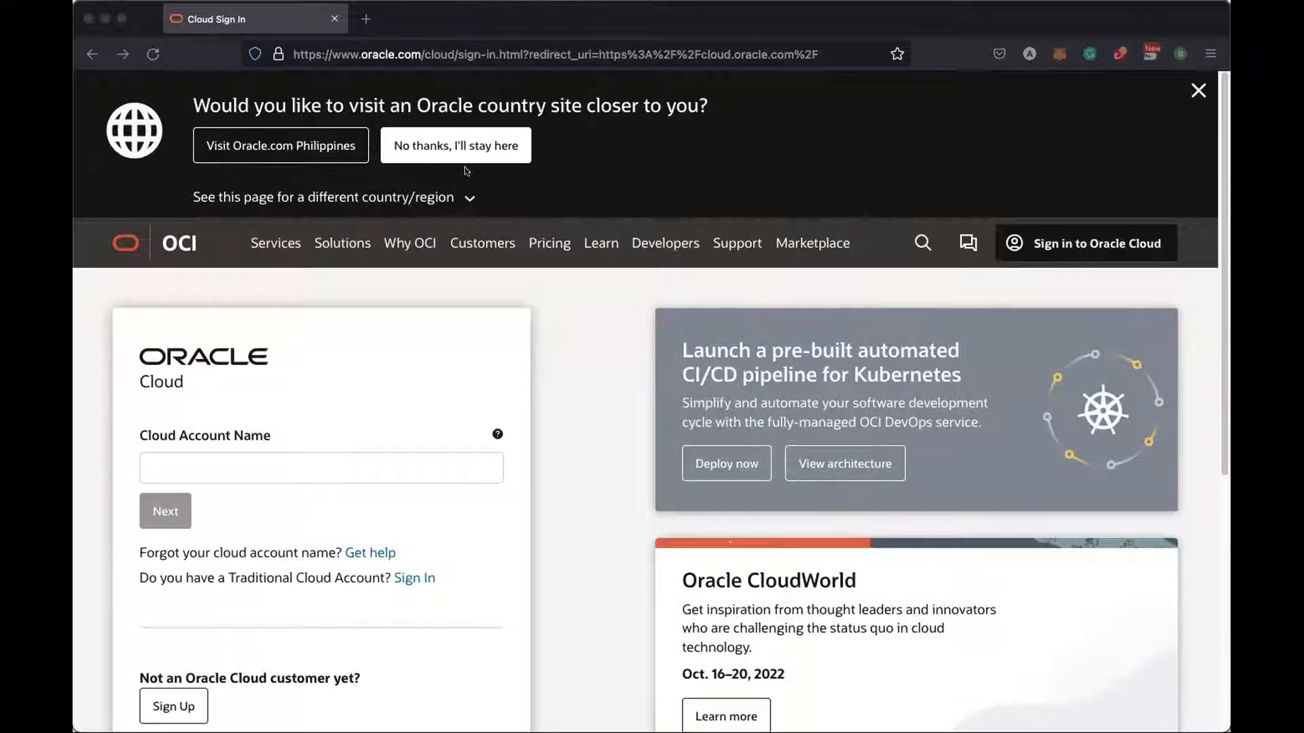
Go to cloud.oracle.com in the browser
click(468, 56)
click(469, 55)
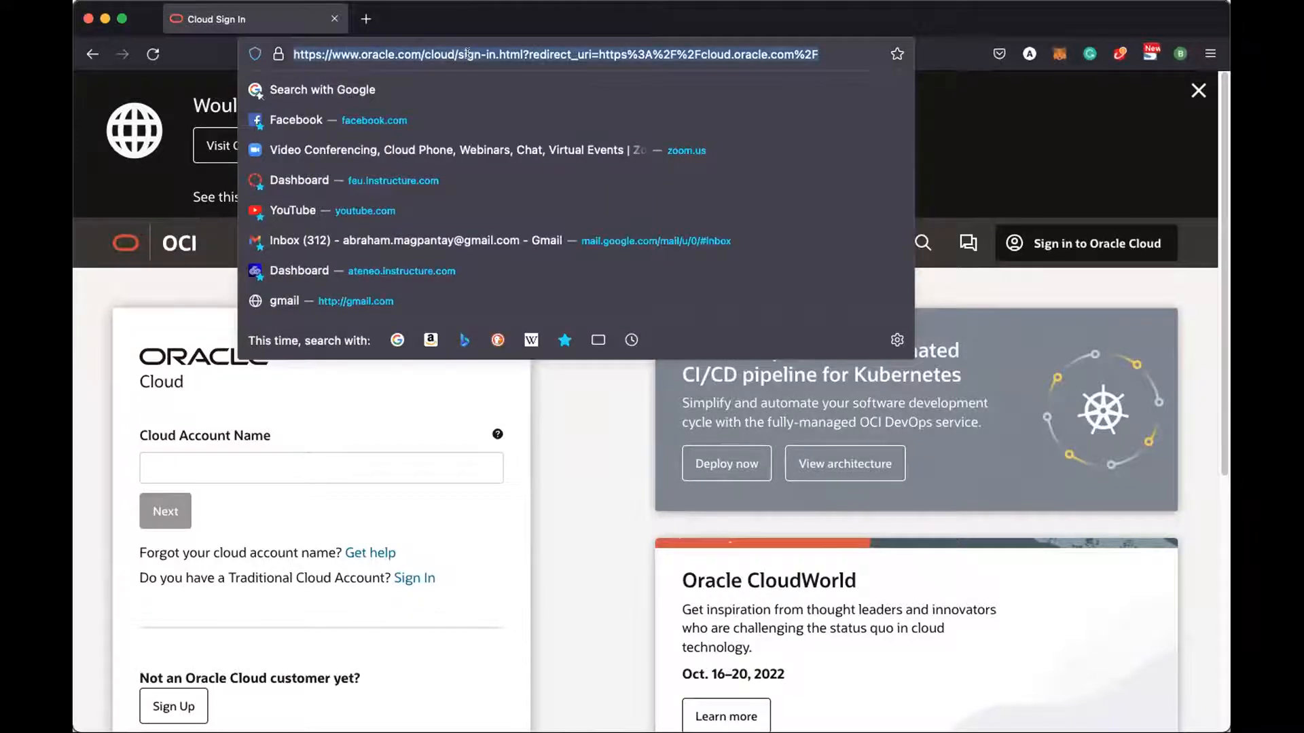
text(cloud.)
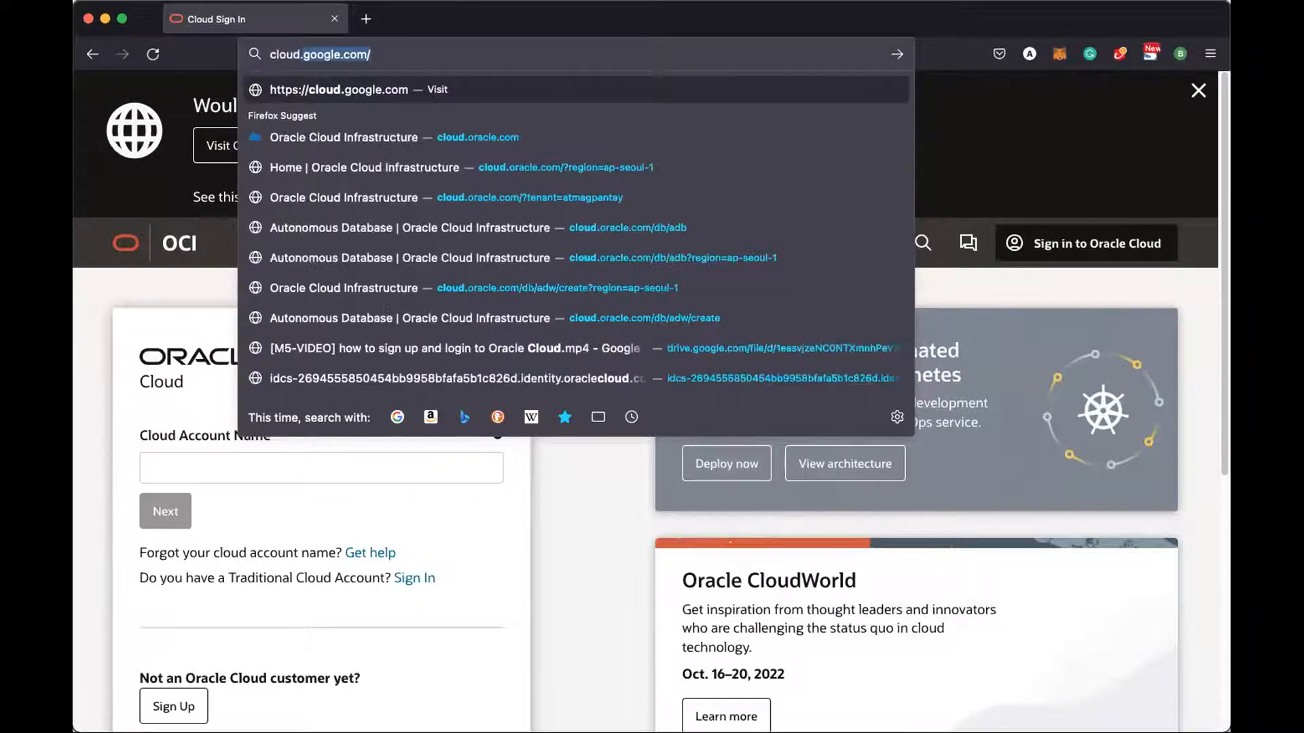
text(oracle.com)
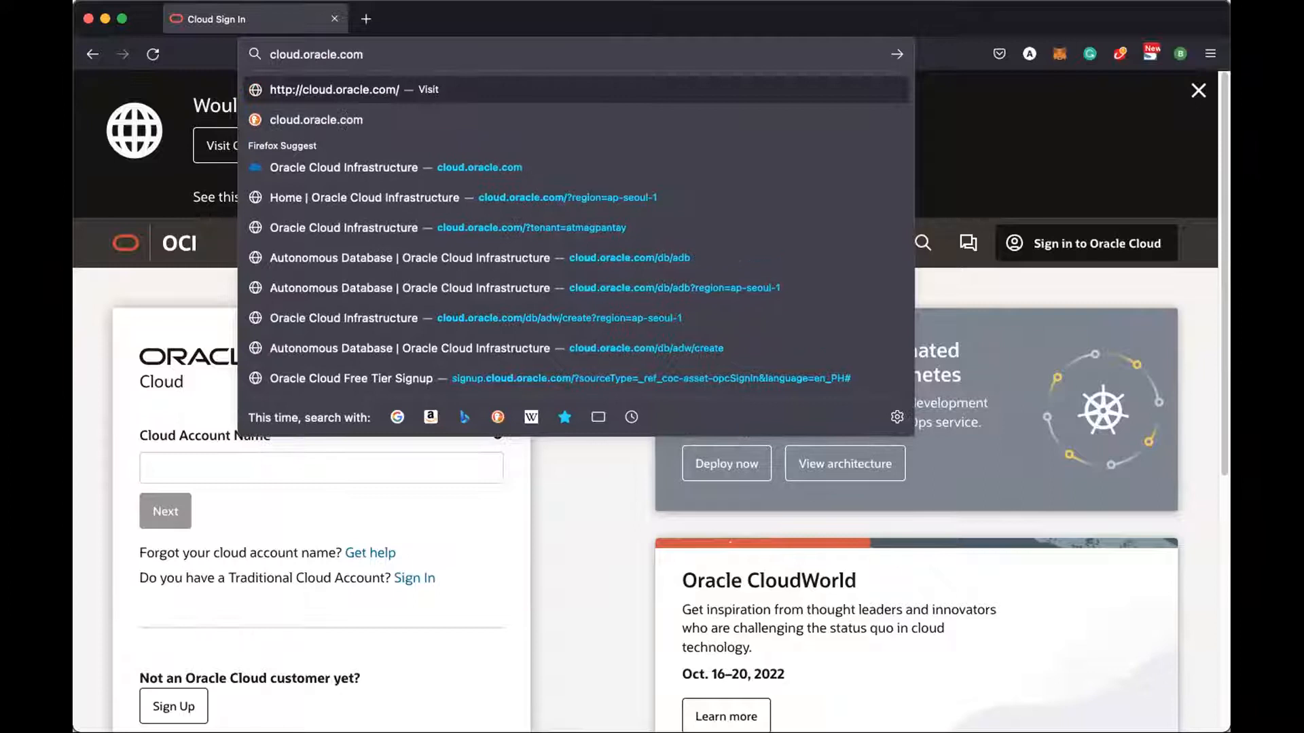
key(Return)
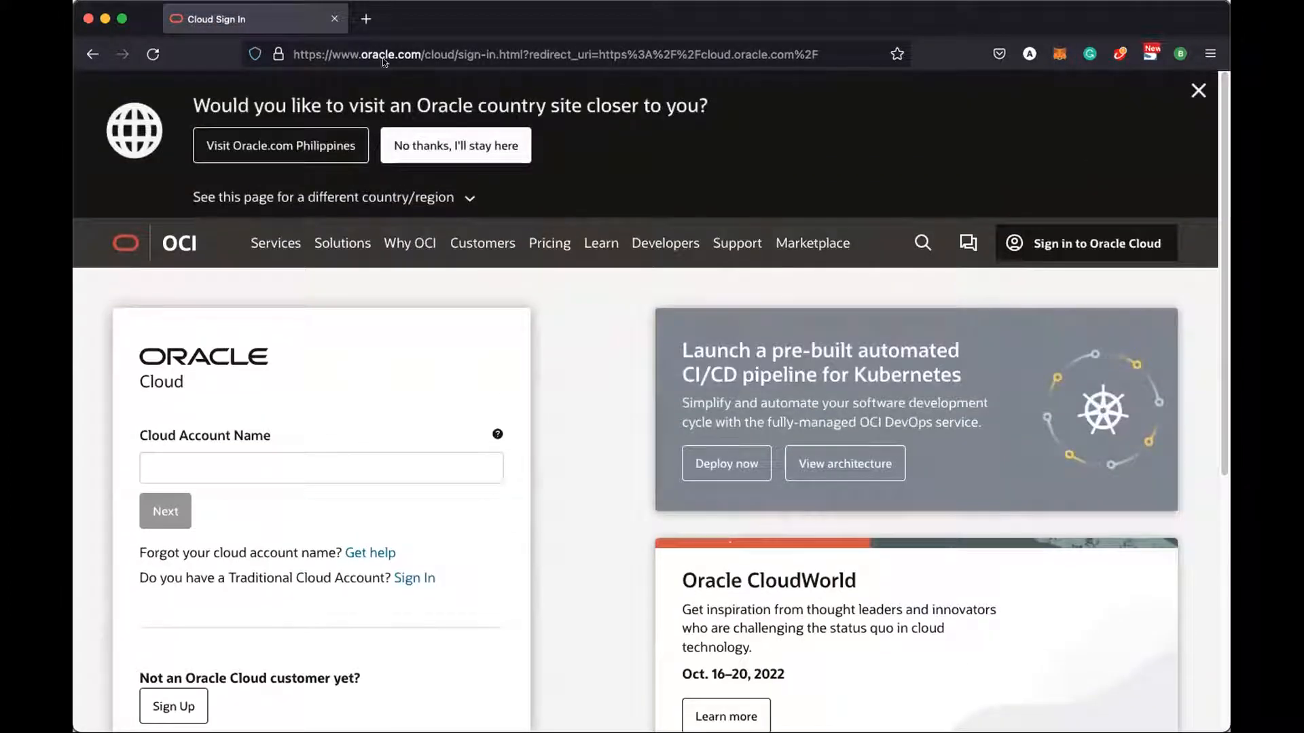
Close the country-site banner, enter the cloud account name and continue to Single Sign-On
click(1185, 92)
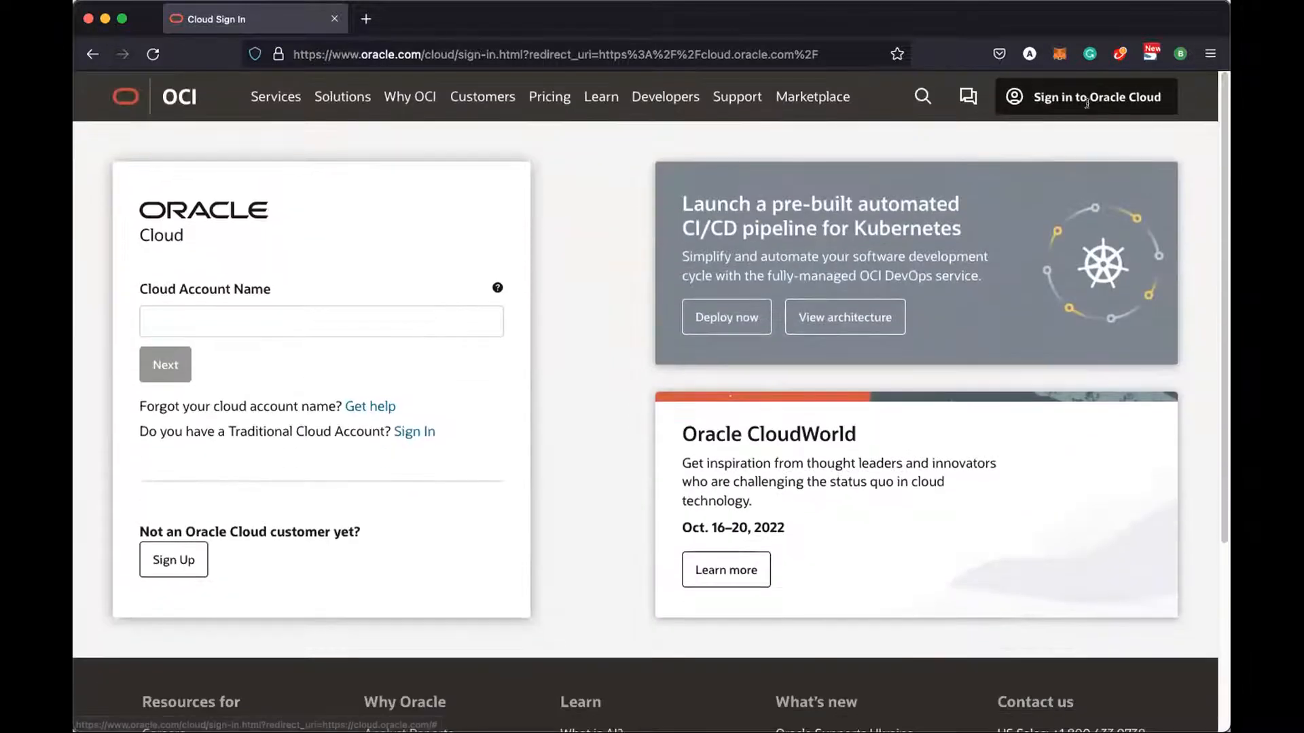
click(278, 319)
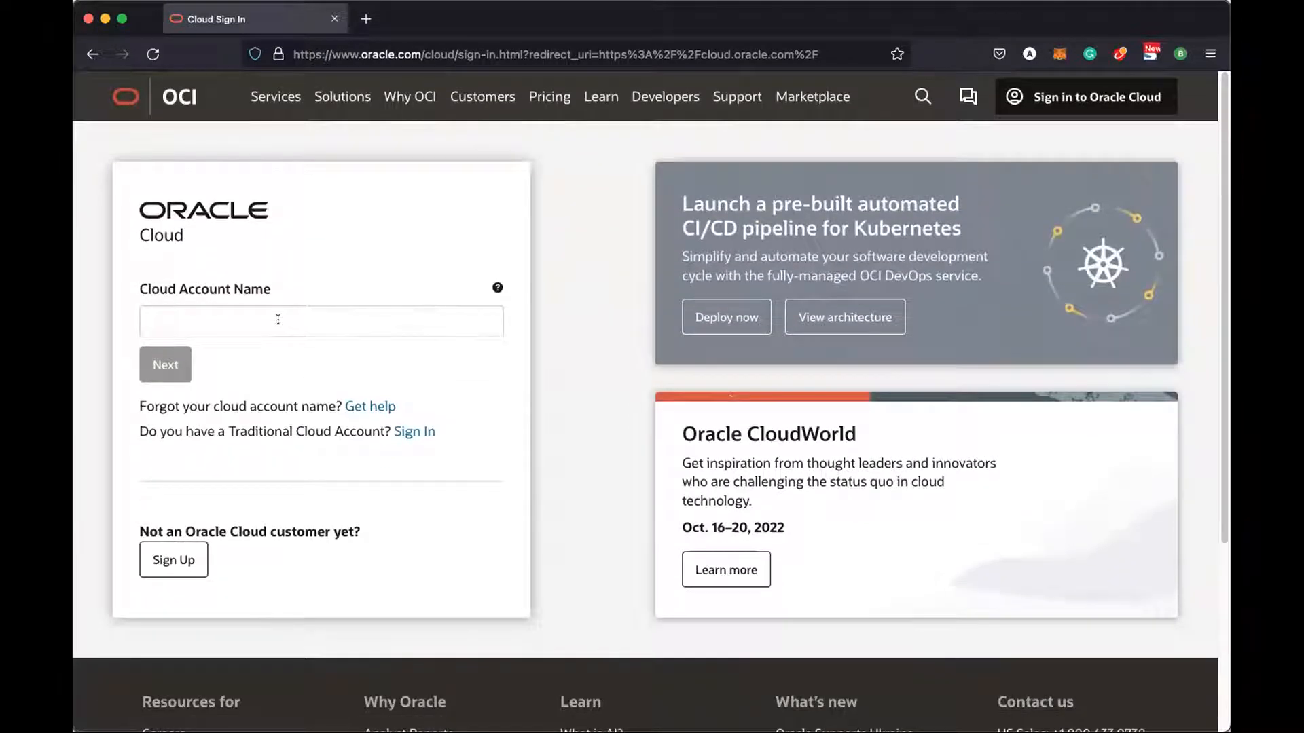
text(atmagpantay@)
key(BackSpace)
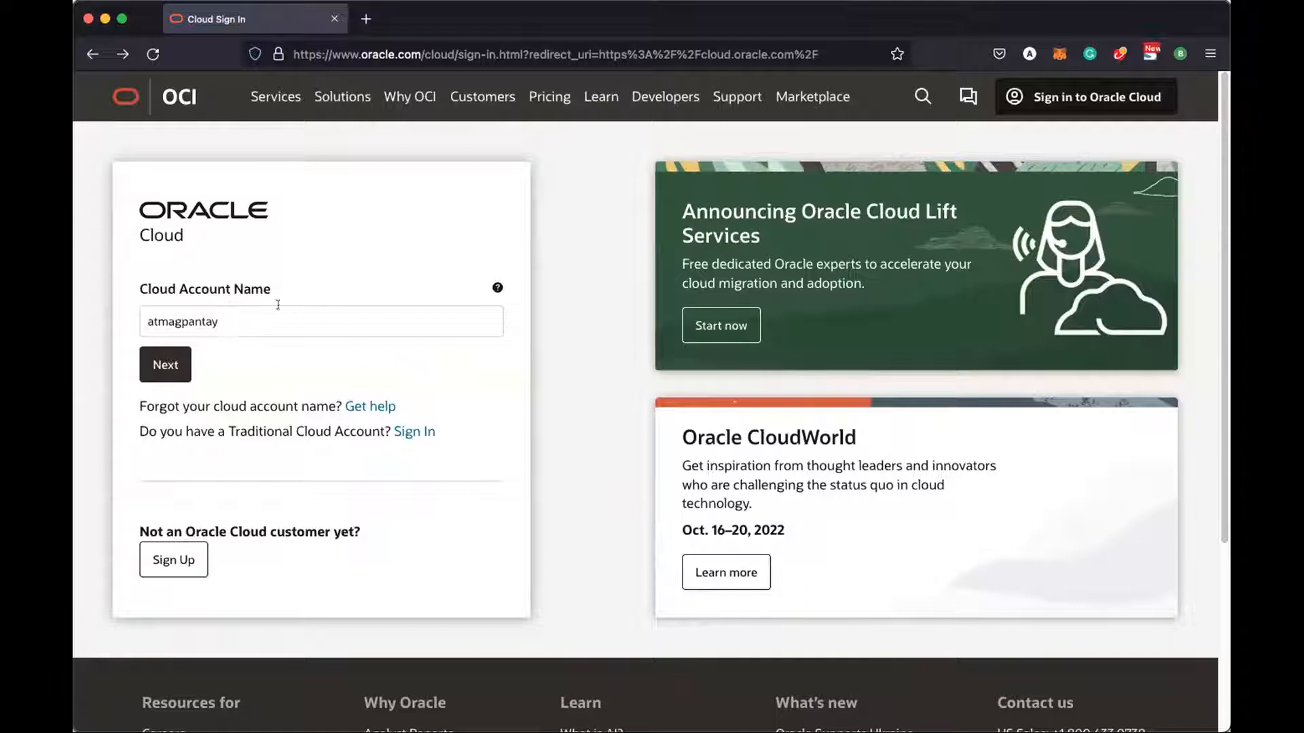
click(168, 361)
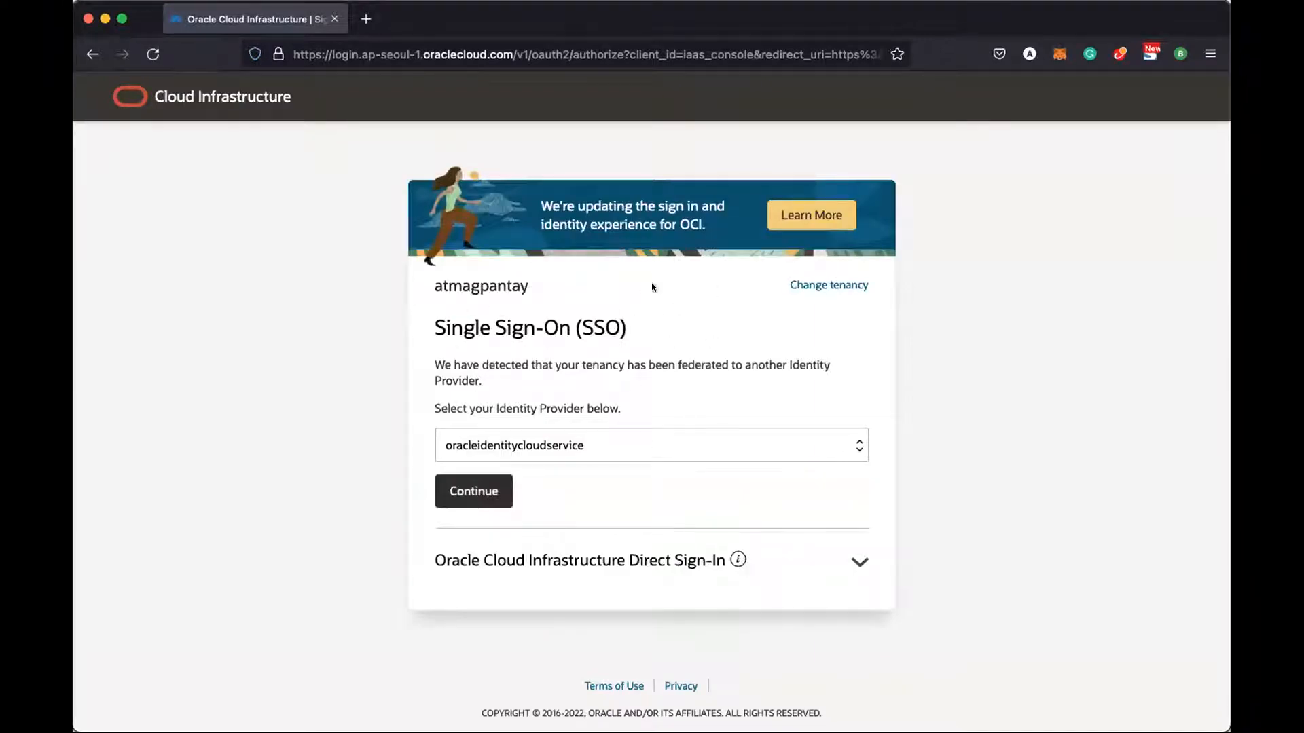
Continue with the Oracle identity provider and enter the user's e-mail and account password
click(491, 482)
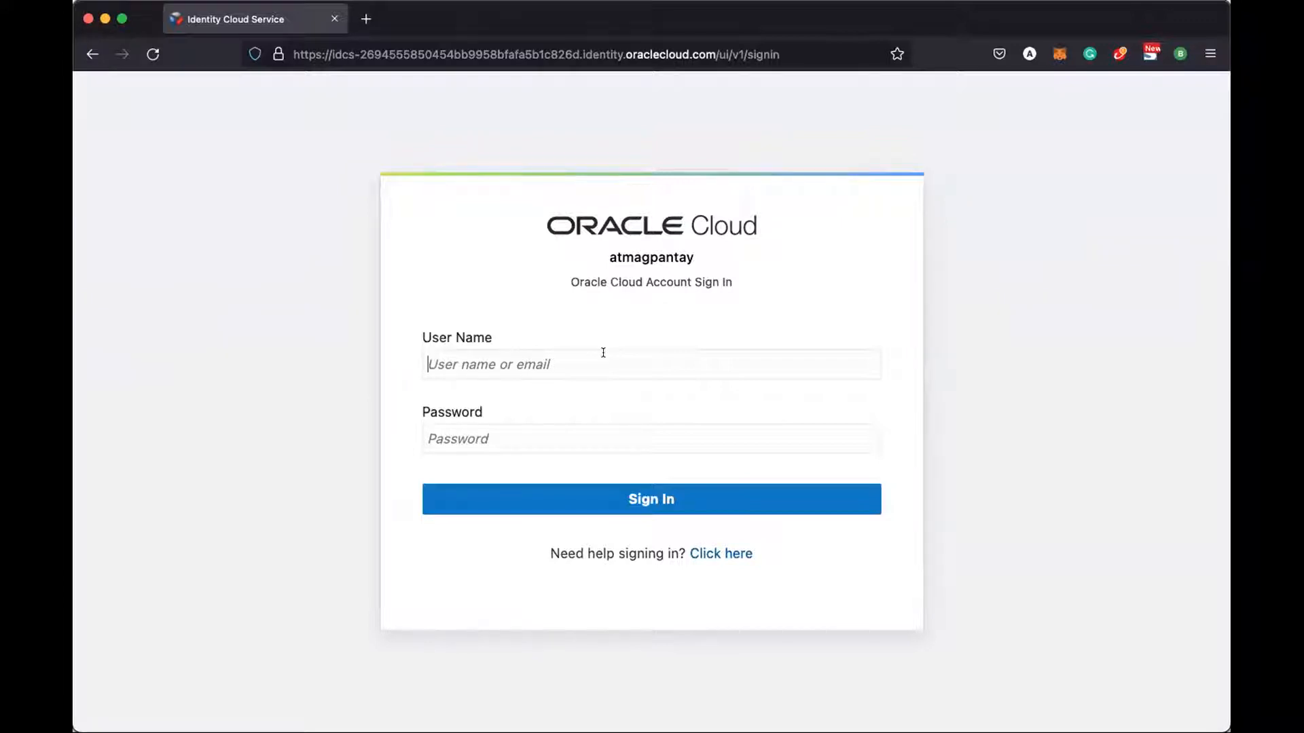
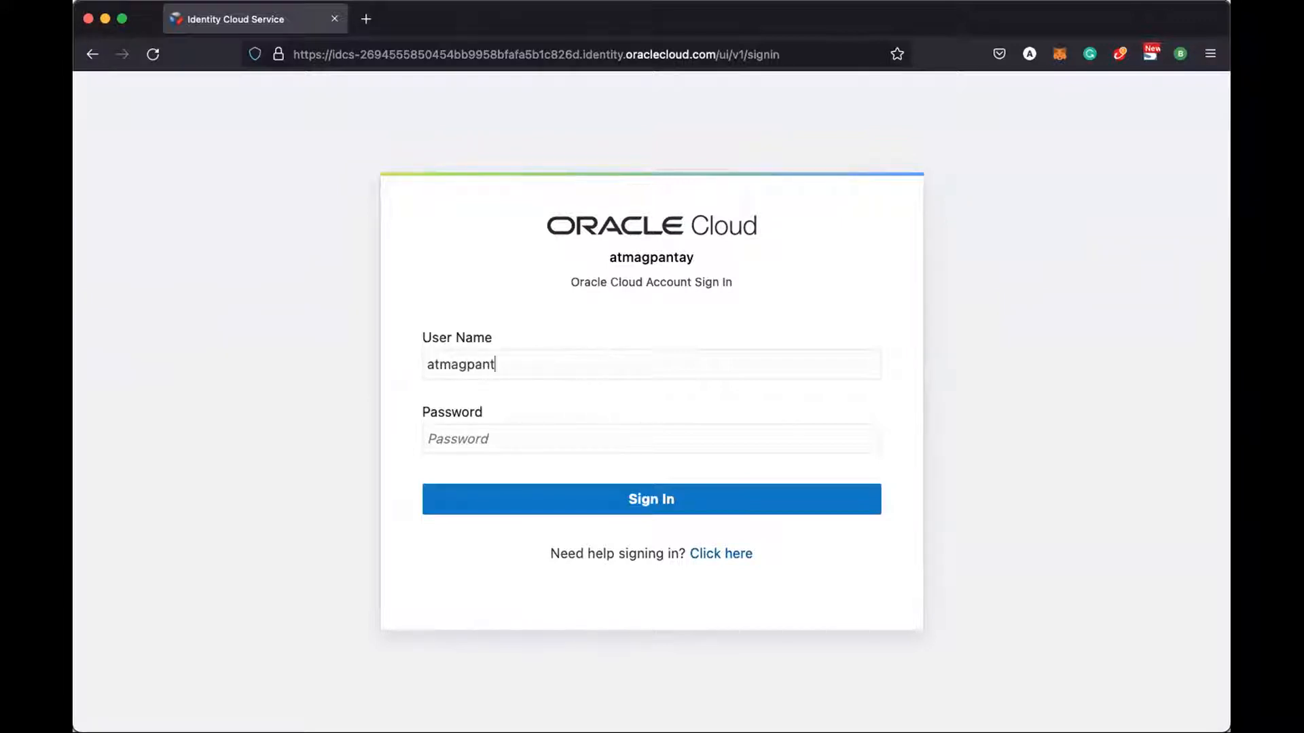
key(Tab)
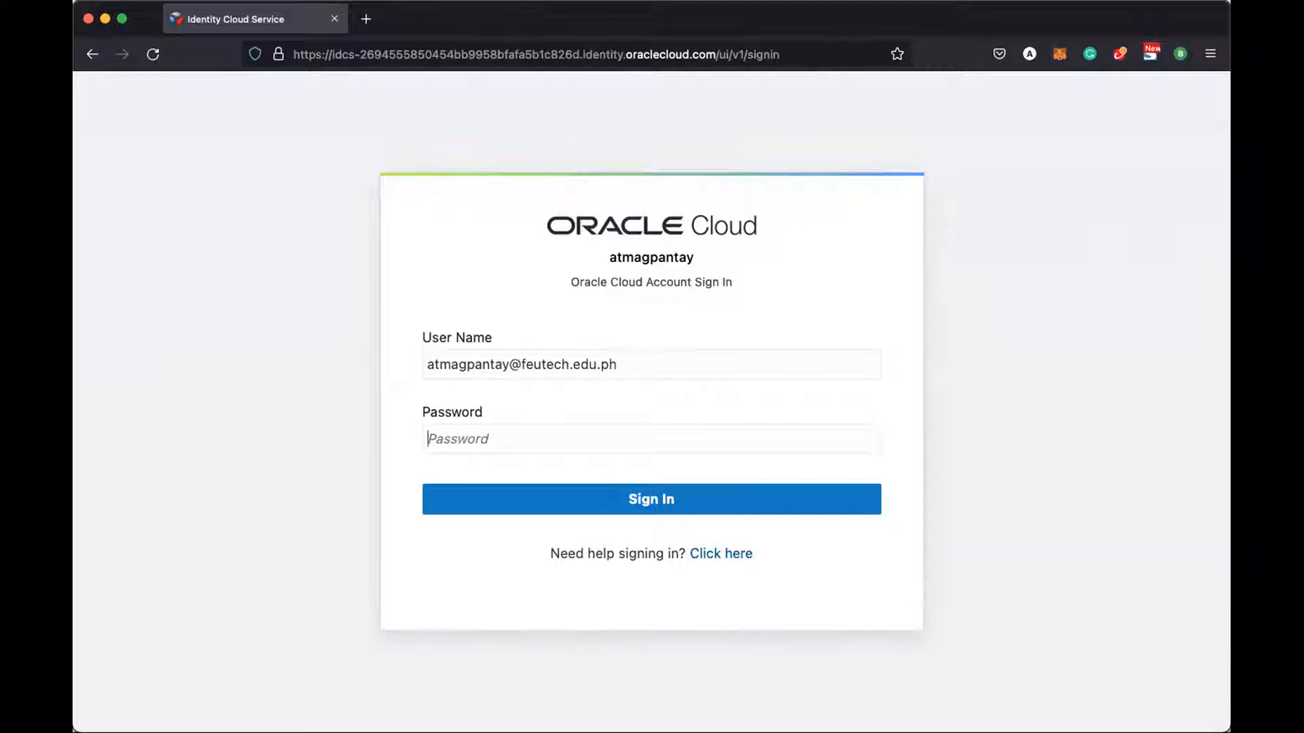
text(•••••••••••••)
Sign in, look over the Get started page, and close the Free Tier upgrade notice
click(776, 501)
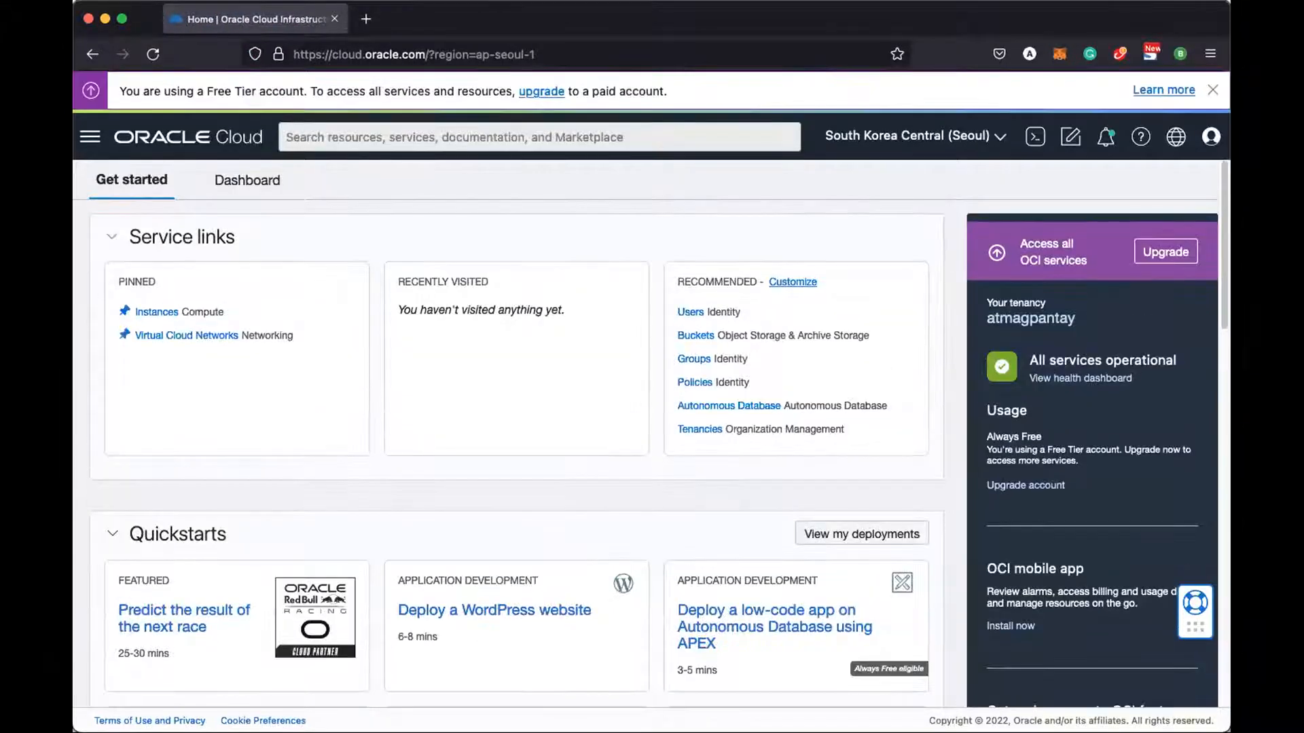
scroll(625, 346, down, 6)
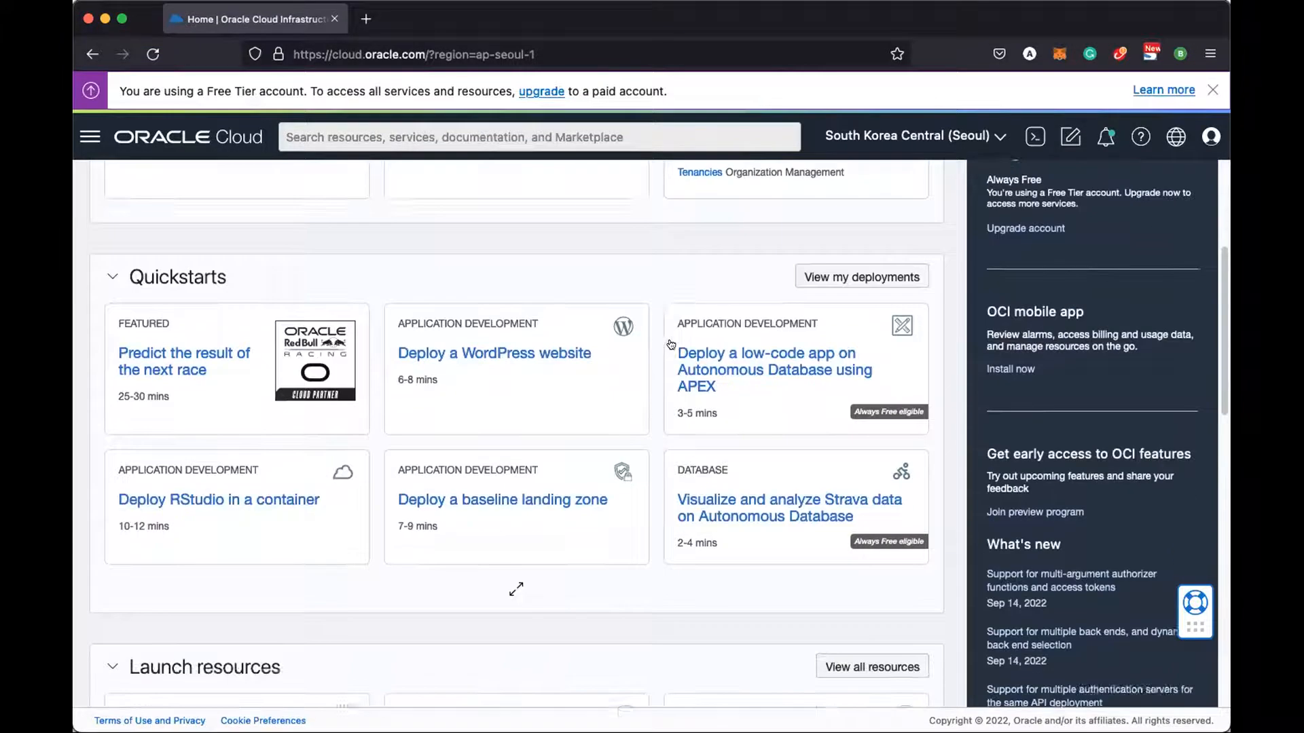
scroll(626, 347, down, 7)
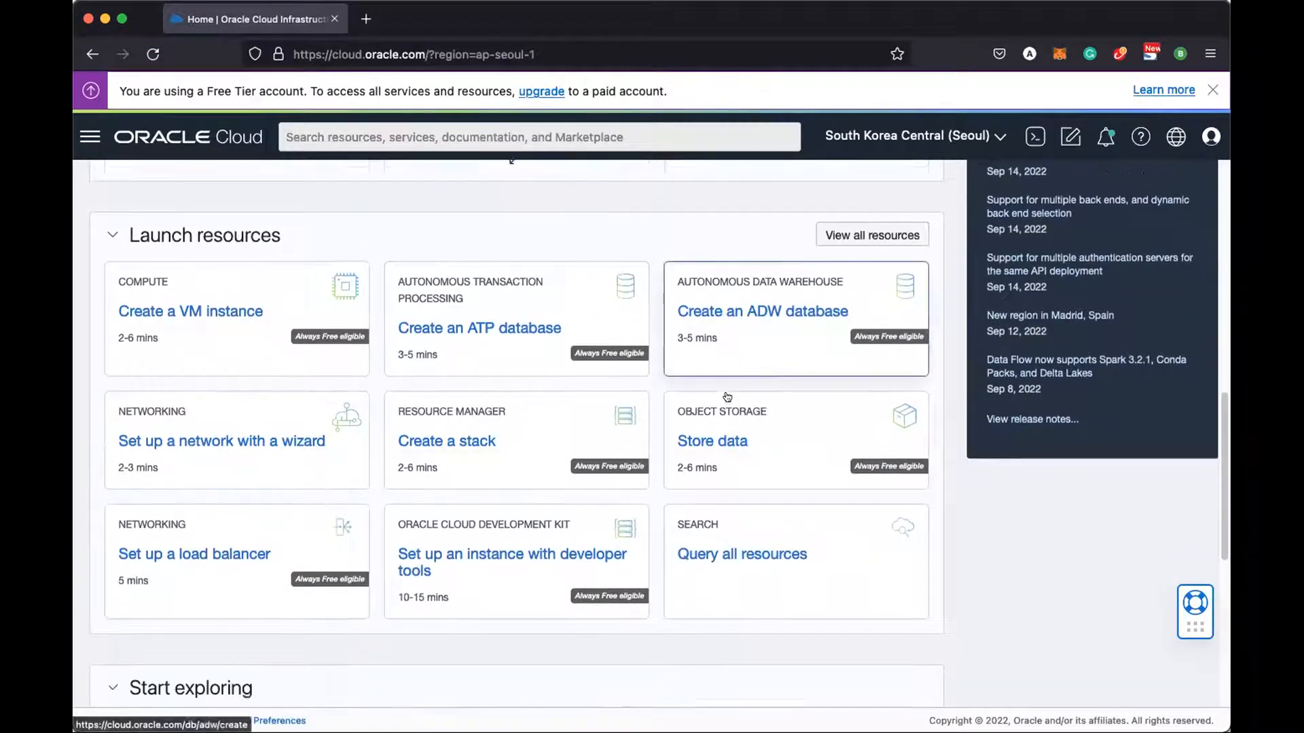
scroll(727, 392, down, 4)
scroll(727, 393, up, 9)
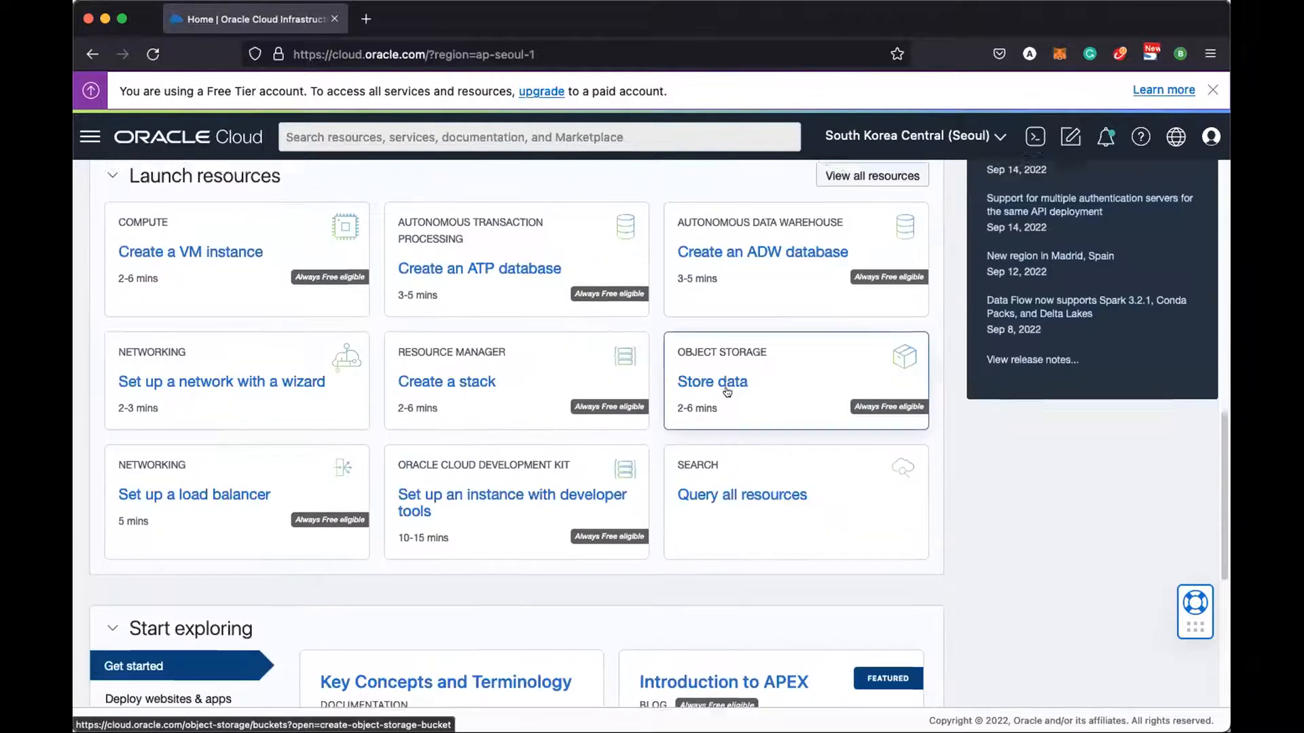
scroll(726, 397, up, 7)
scroll(728, 397, up, 1)
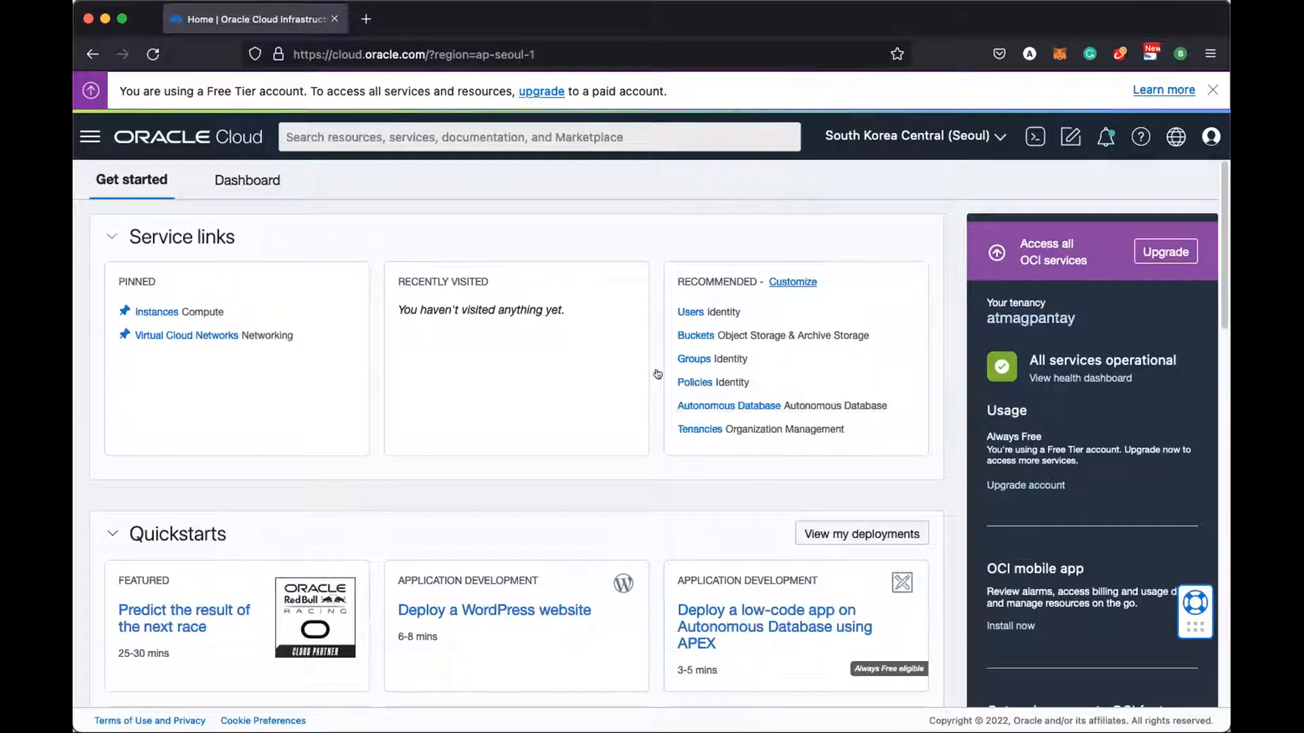
click(1212, 90)
Navigate through Oracle Database to the empty Autonomous Databases list
click(88, 97)
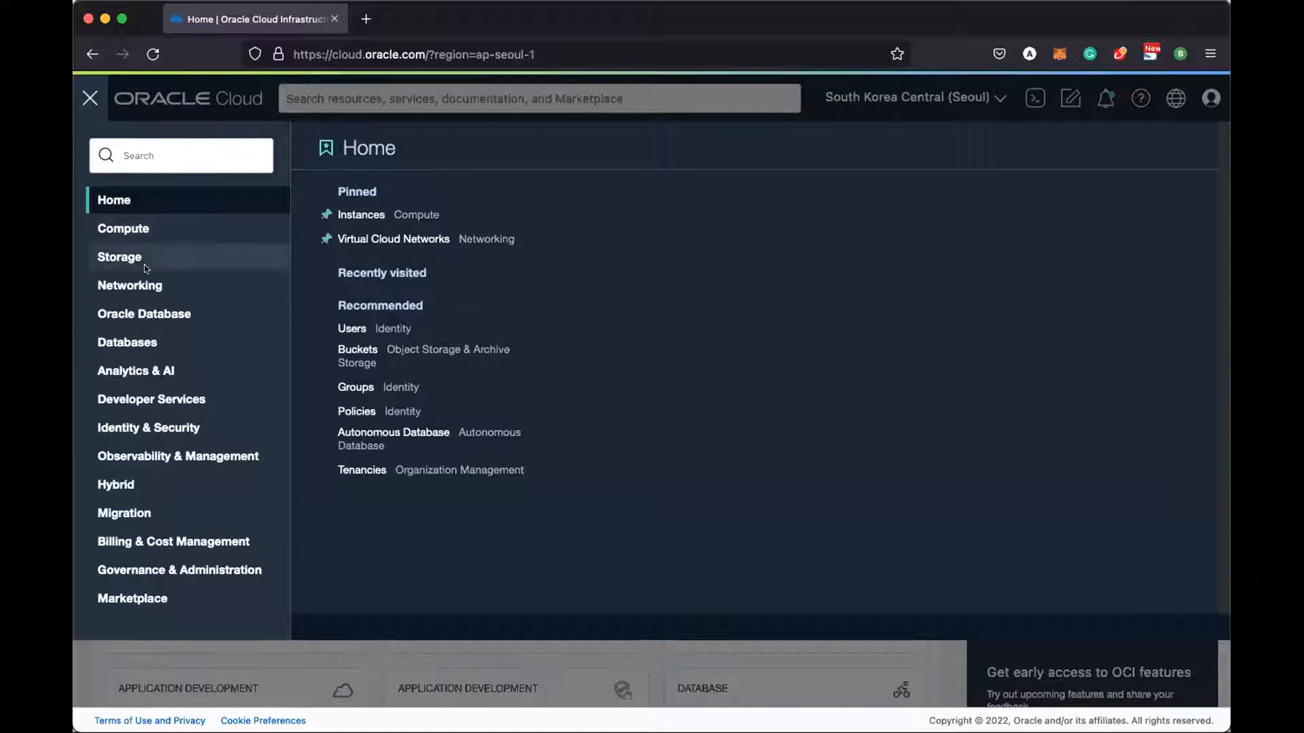
click(150, 313)
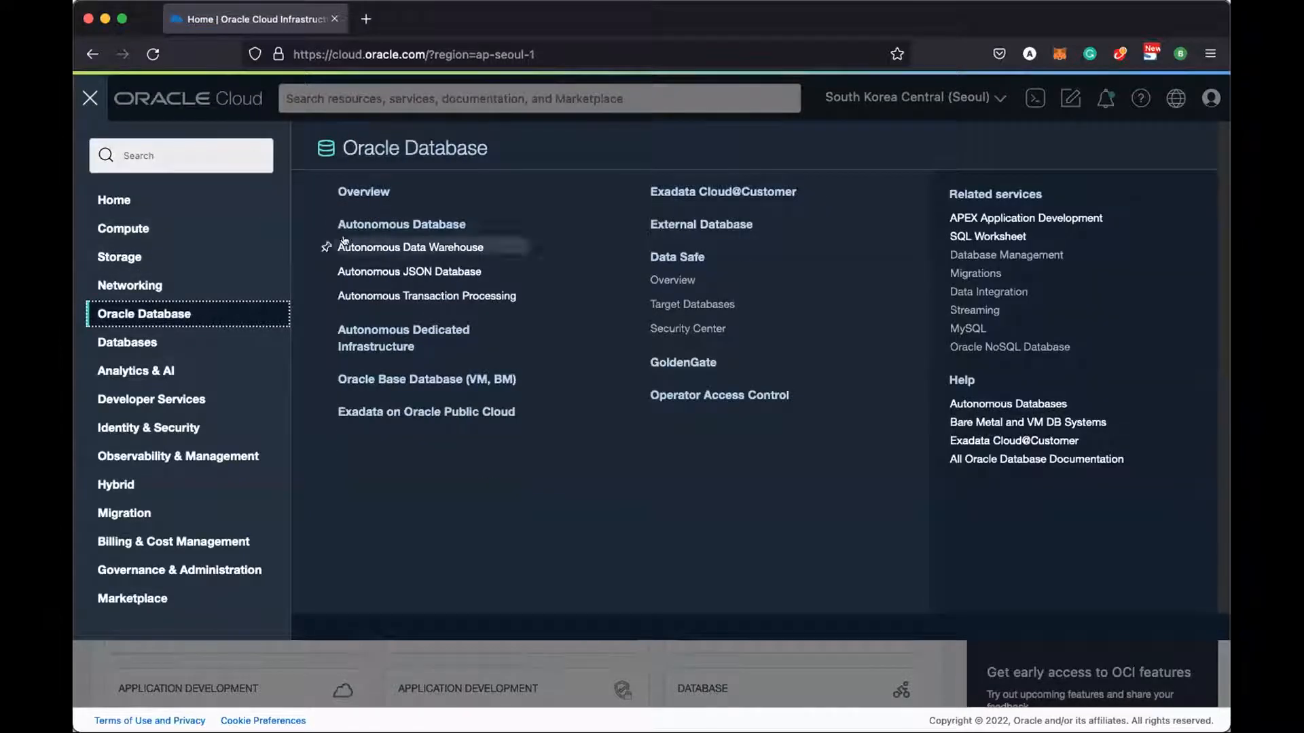
click(388, 227)
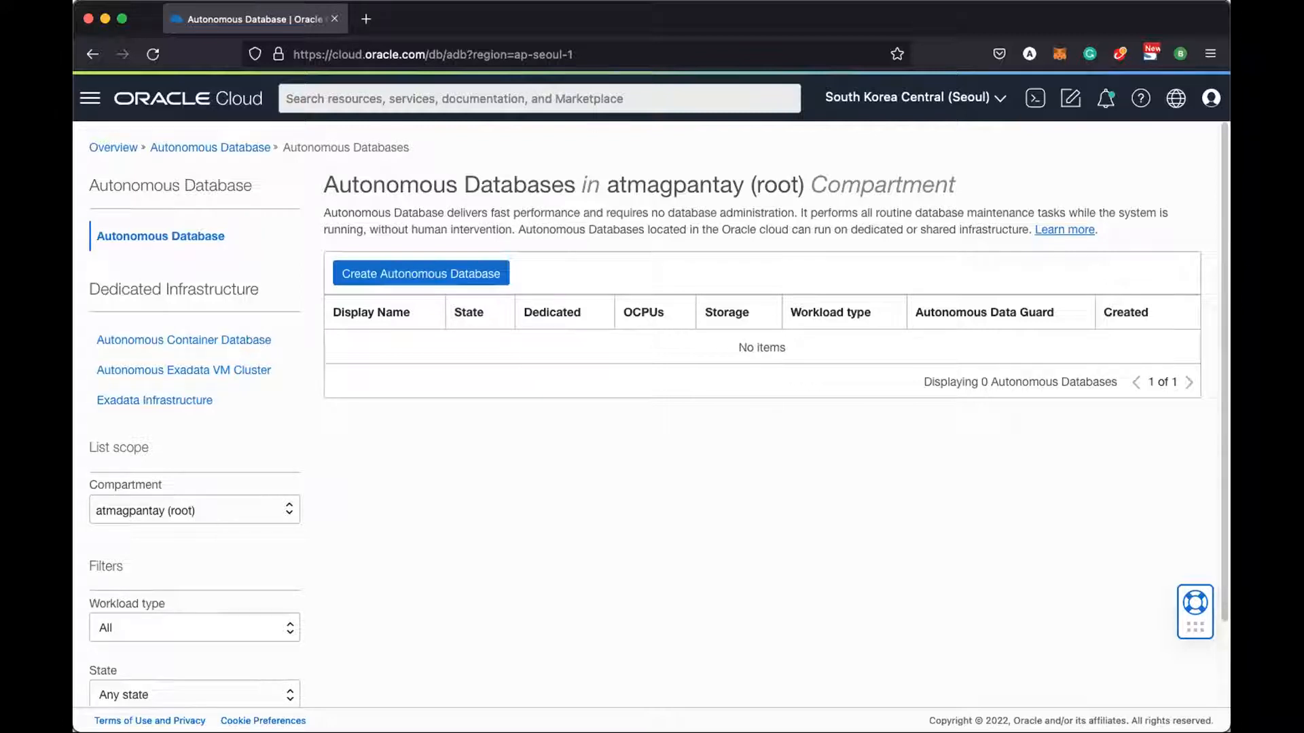
Start a new Autonomous Database with display name and database name both set to the account name
click(460, 269)
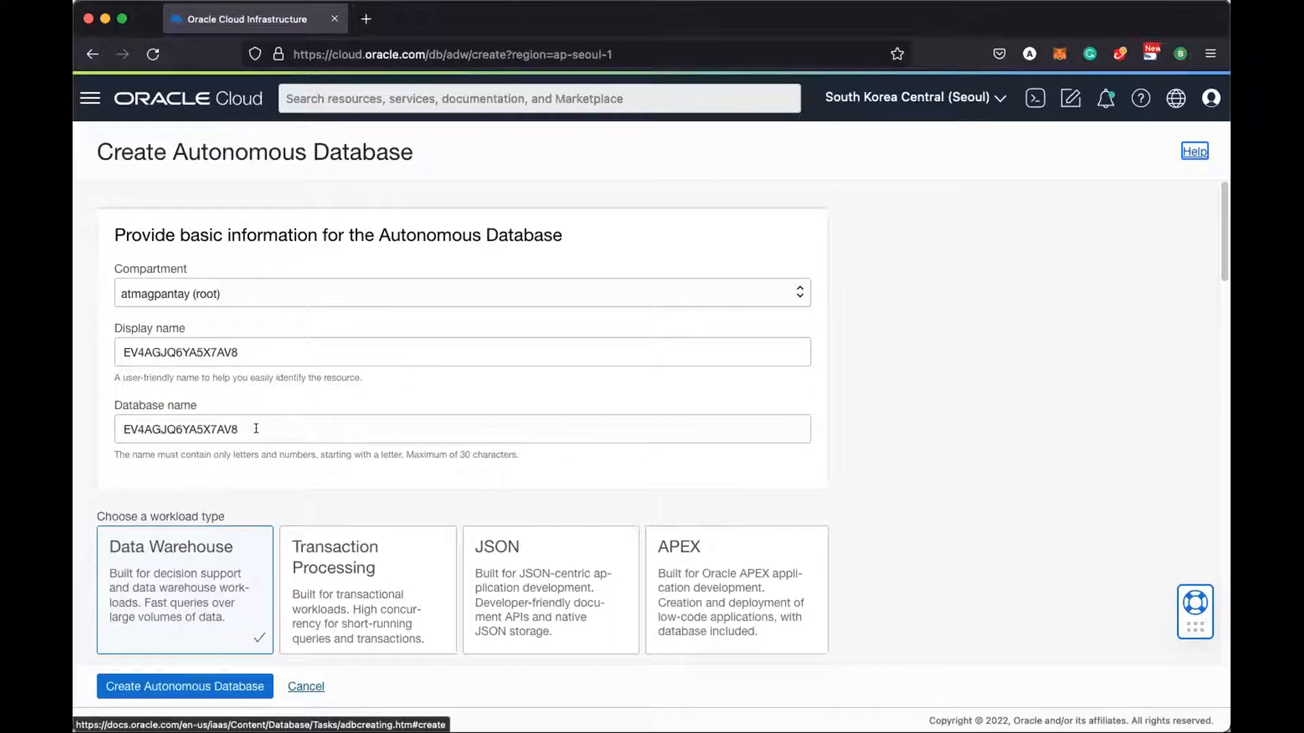
double_click(252, 350)
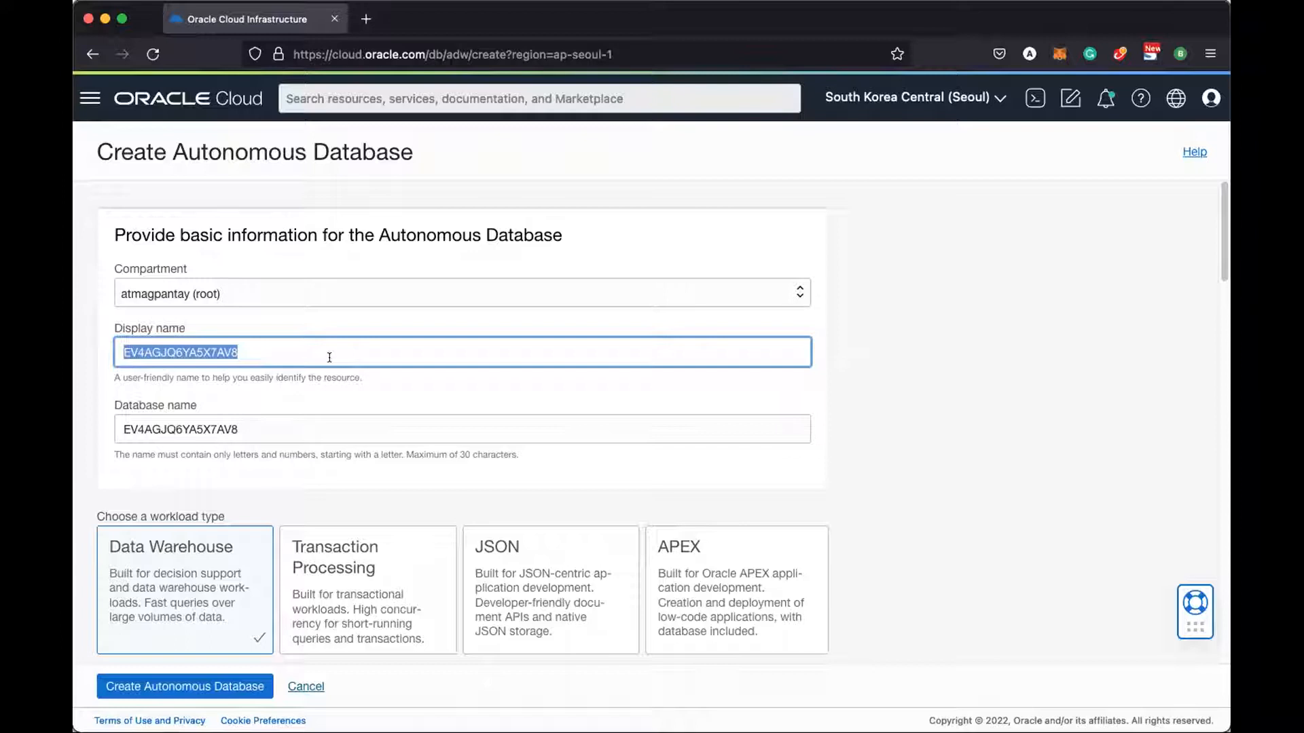
text(atmagpantay)
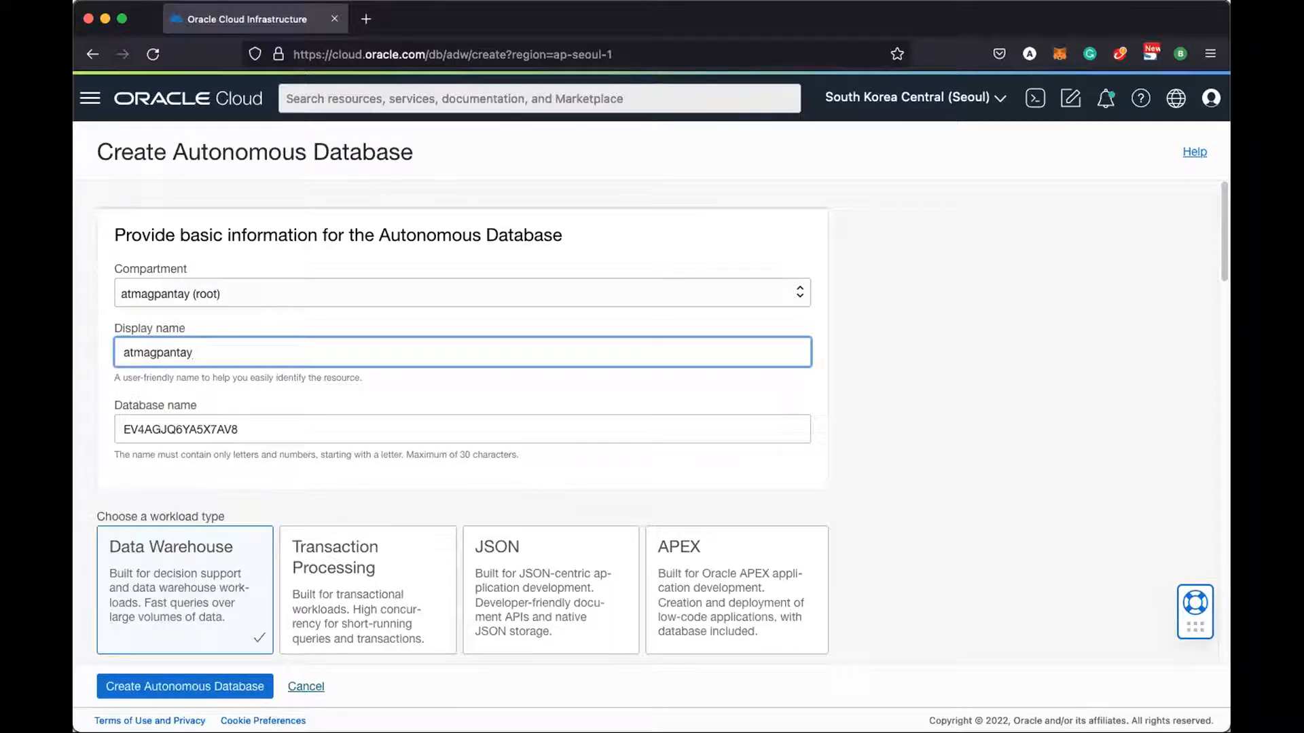
key(Tab)
text(atmagpantay)
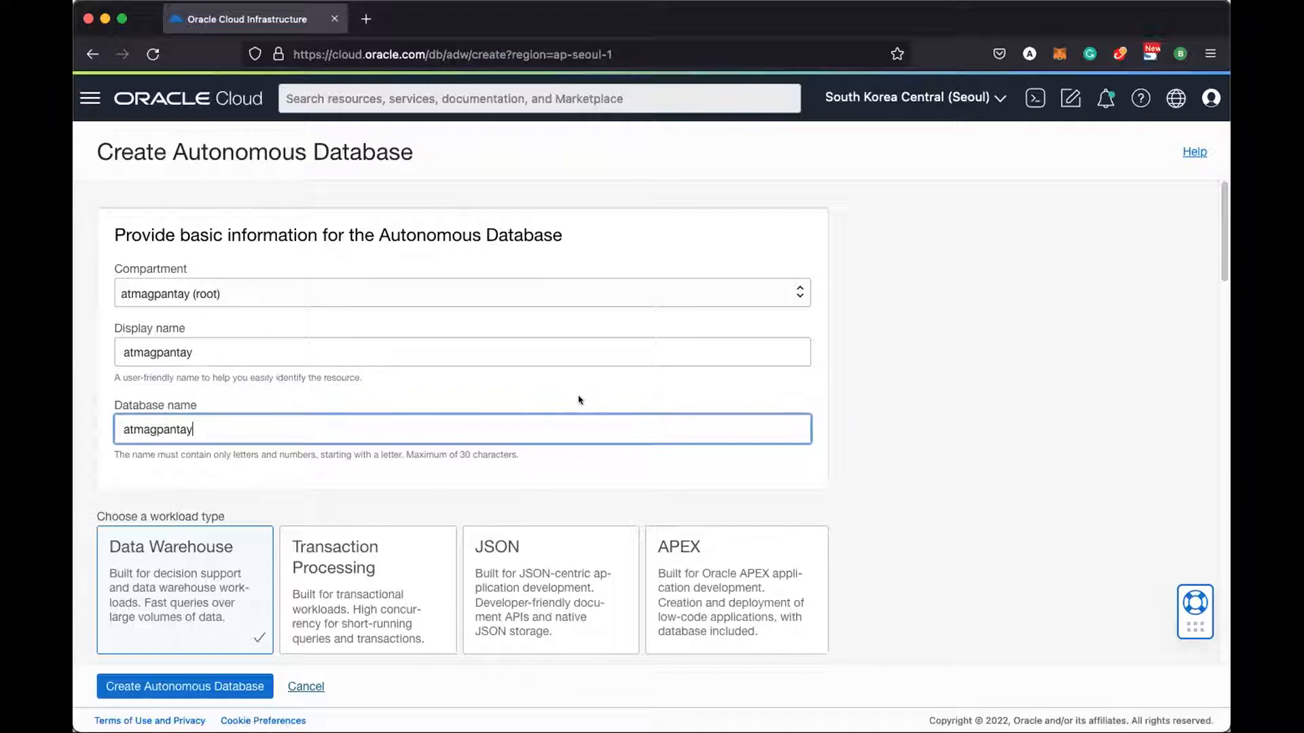
Pick the Transaction Processing workload and submit, revealing the required administrator password errors
click(368, 598)
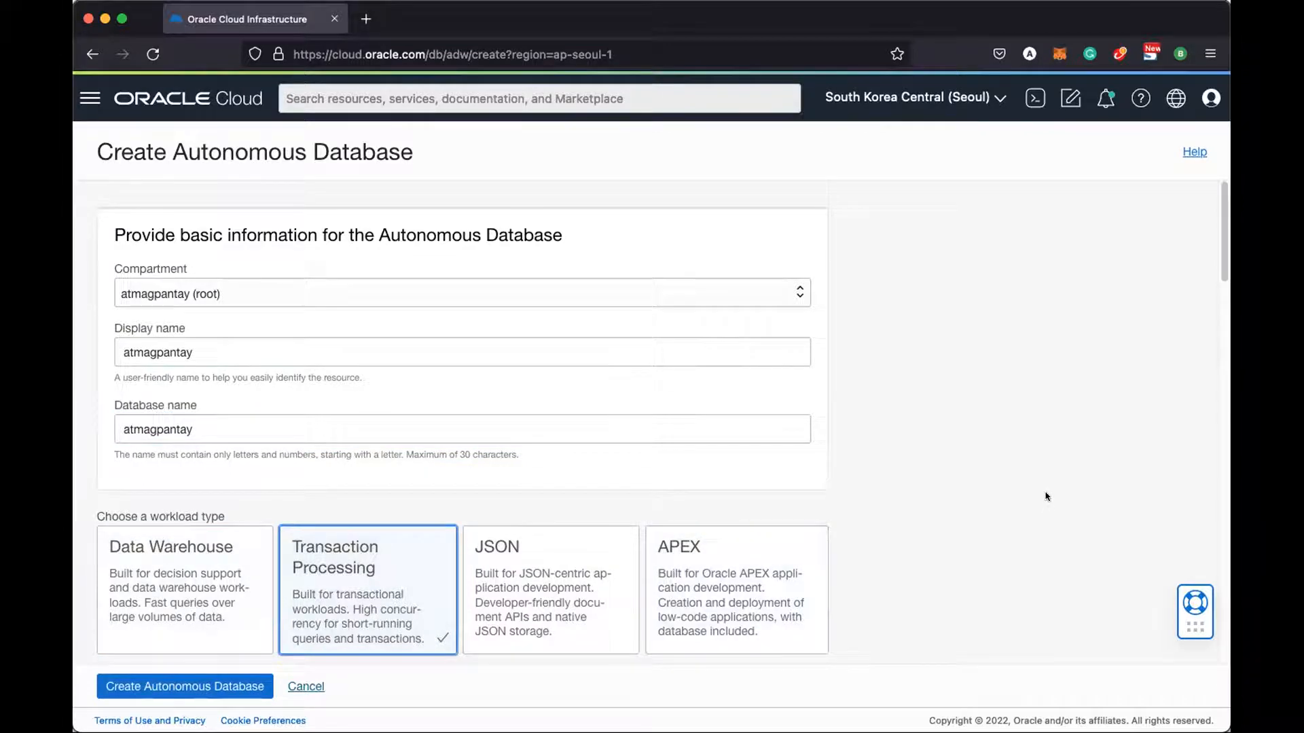
scroll(1046, 497, down, 3)
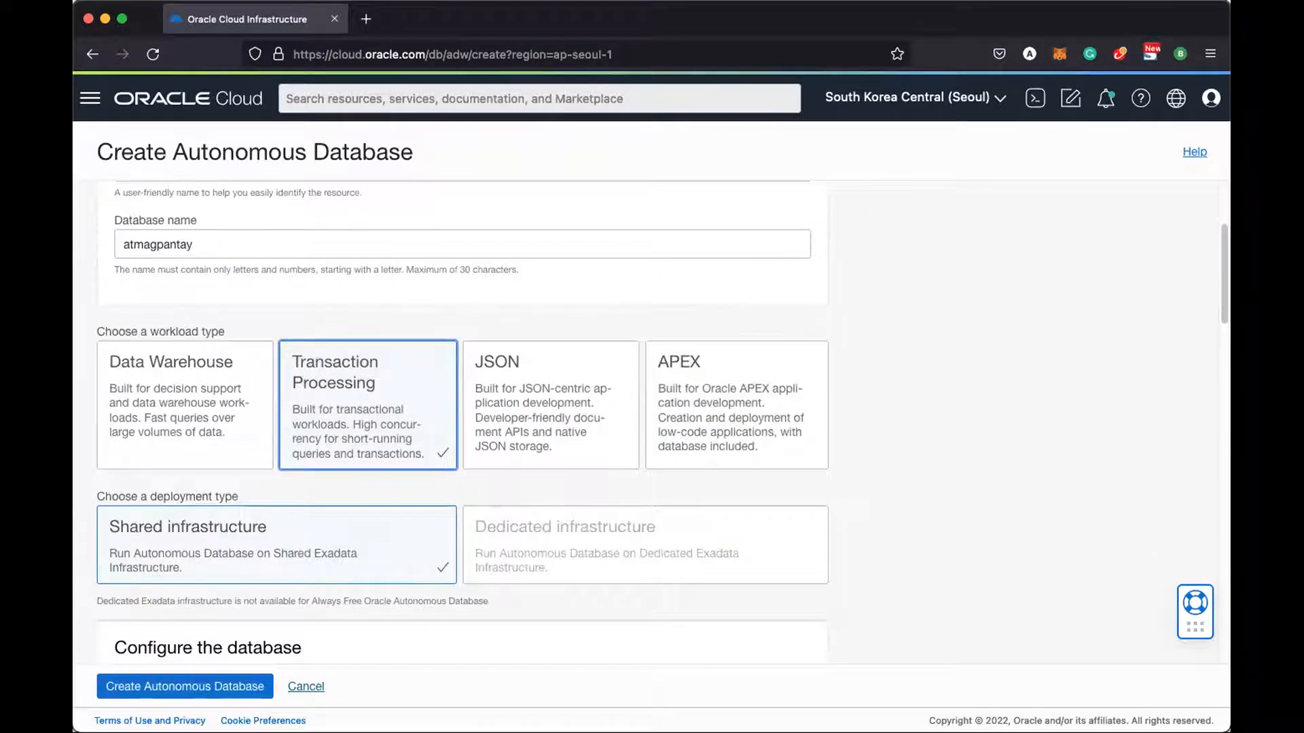
scroll(360, 544, down, 4)
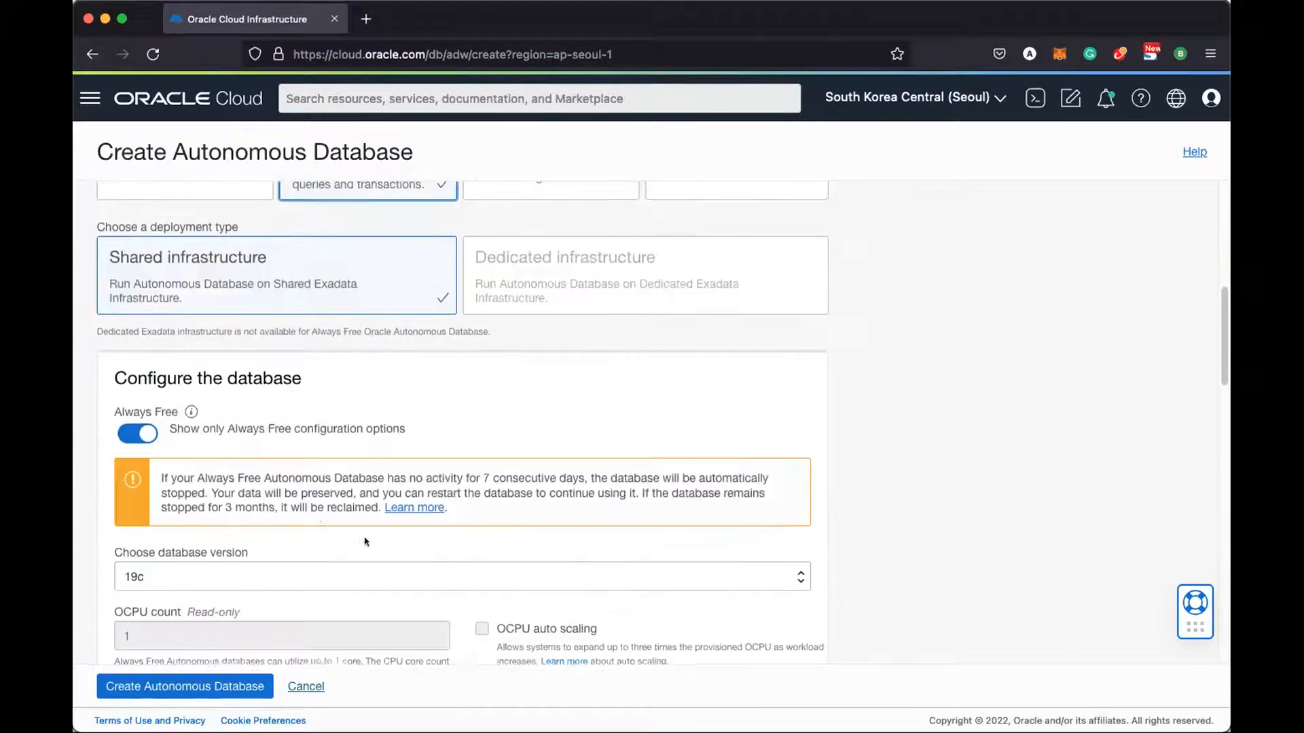
scroll(366, 541, down, 7)
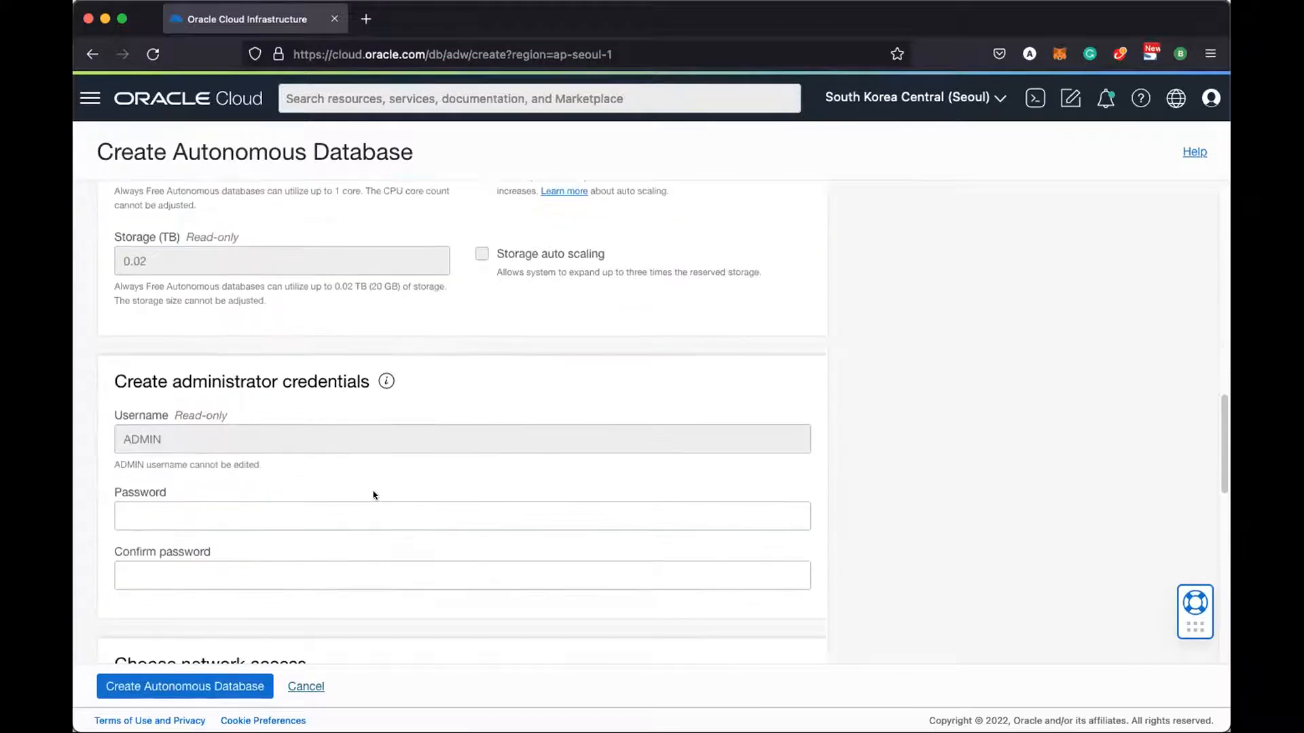
scroll(373, 495, up, 12)
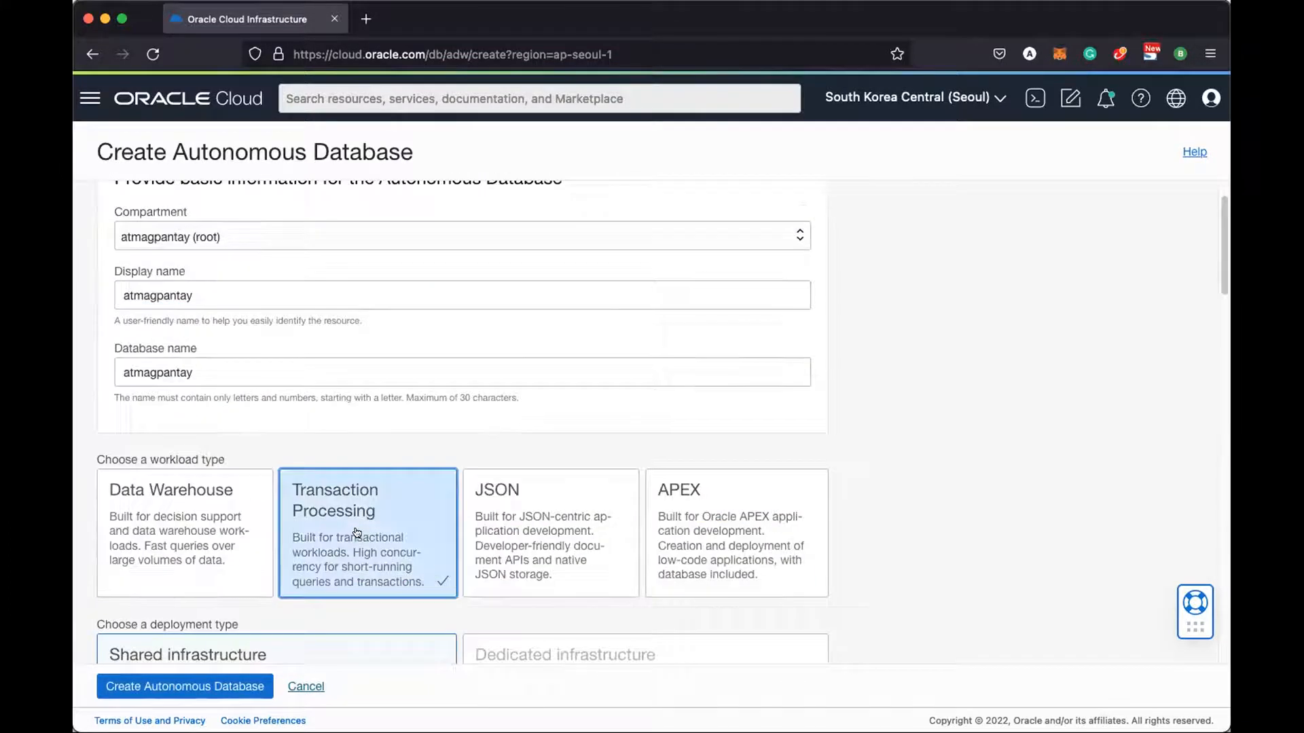
scroll(357, 533, up, 1)
click(181, 686)
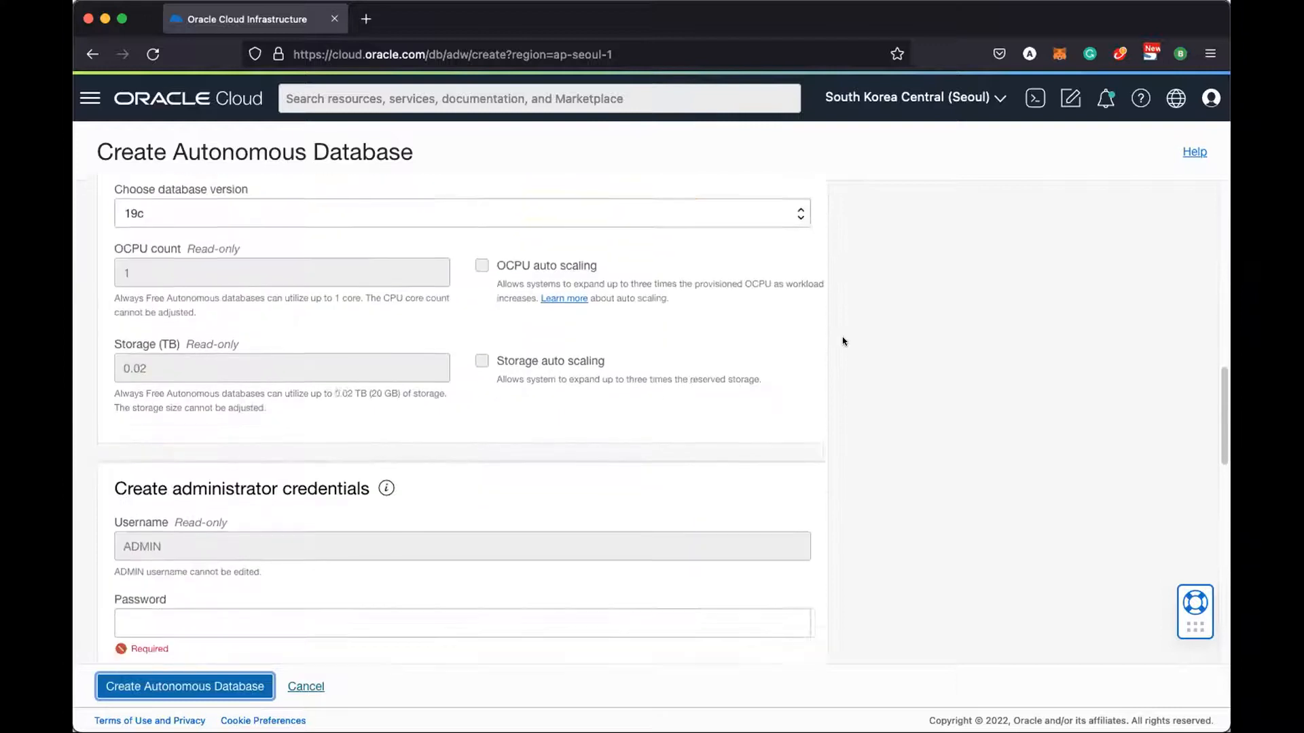
click(280, 446)
scroll(330, 421, down, 1)
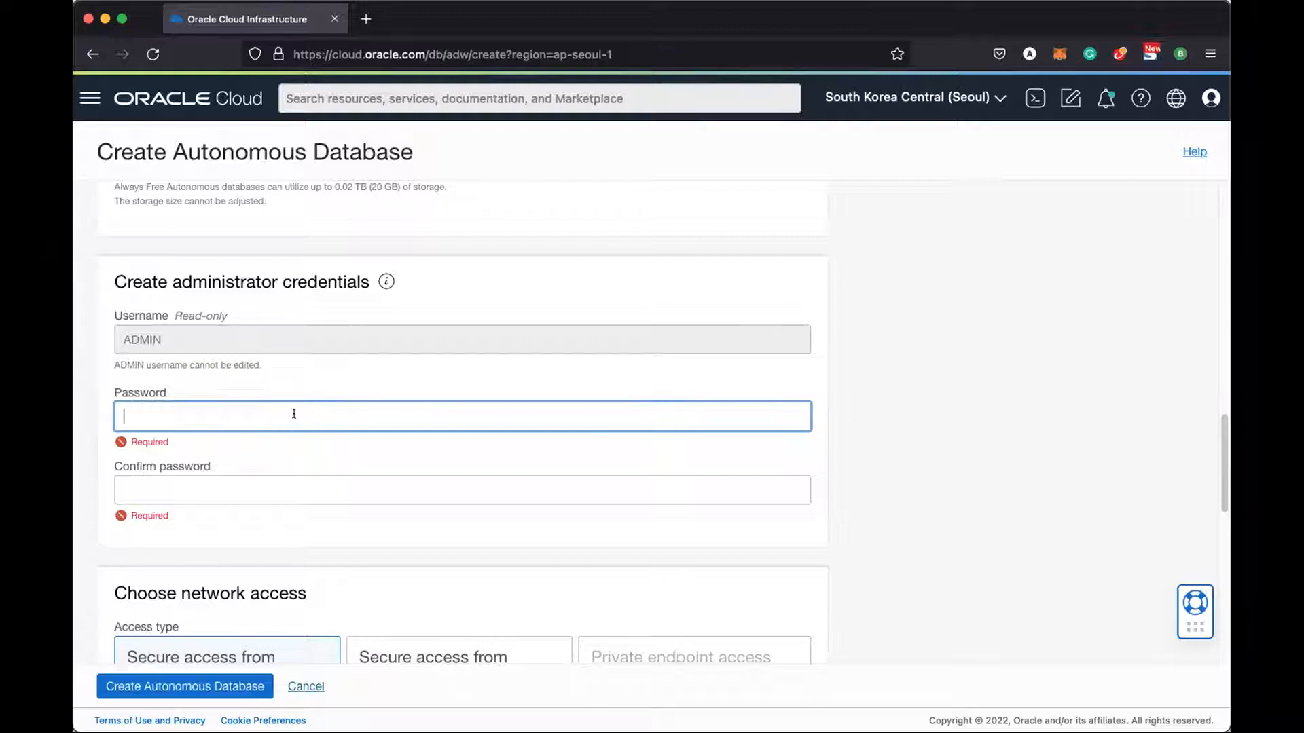
Enter and confirm the ADMIN password, keeping access from everywhere and License Included
text(Password1234)
click(268, 467)
text(Password1234)
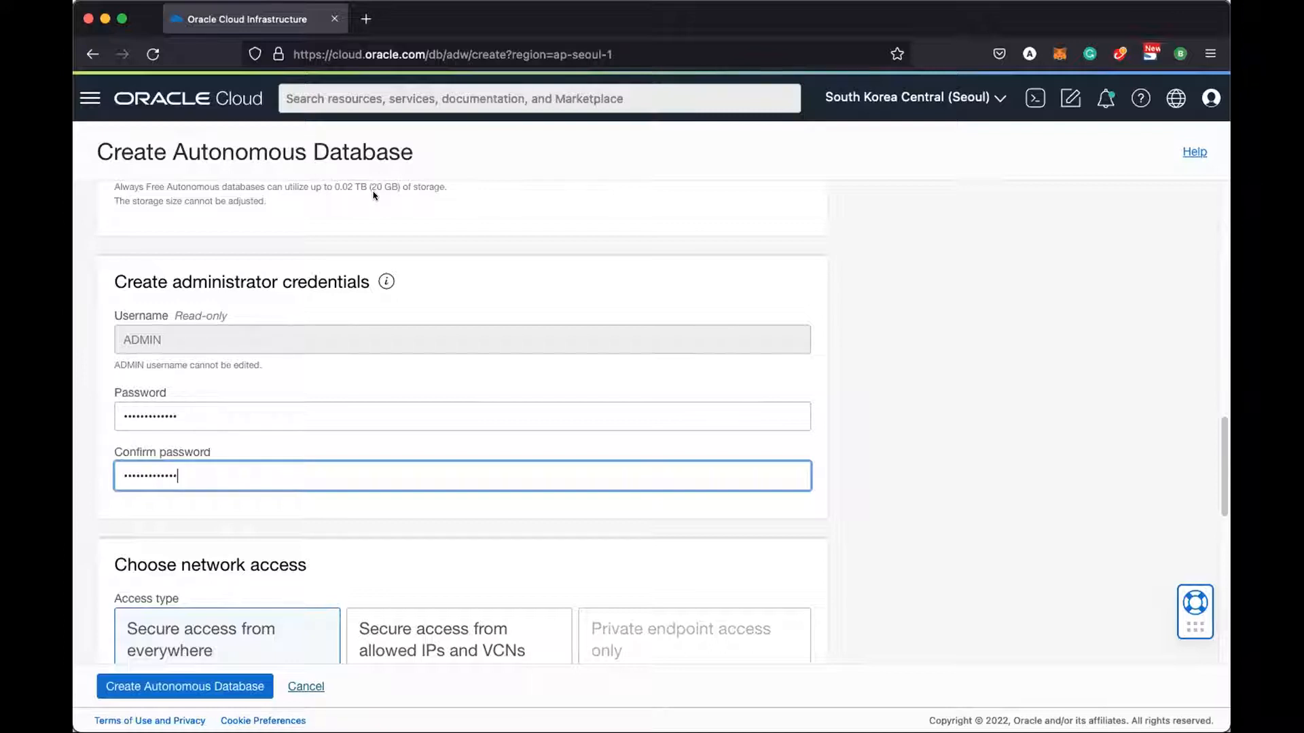
scroll(475, 345, down, 5)
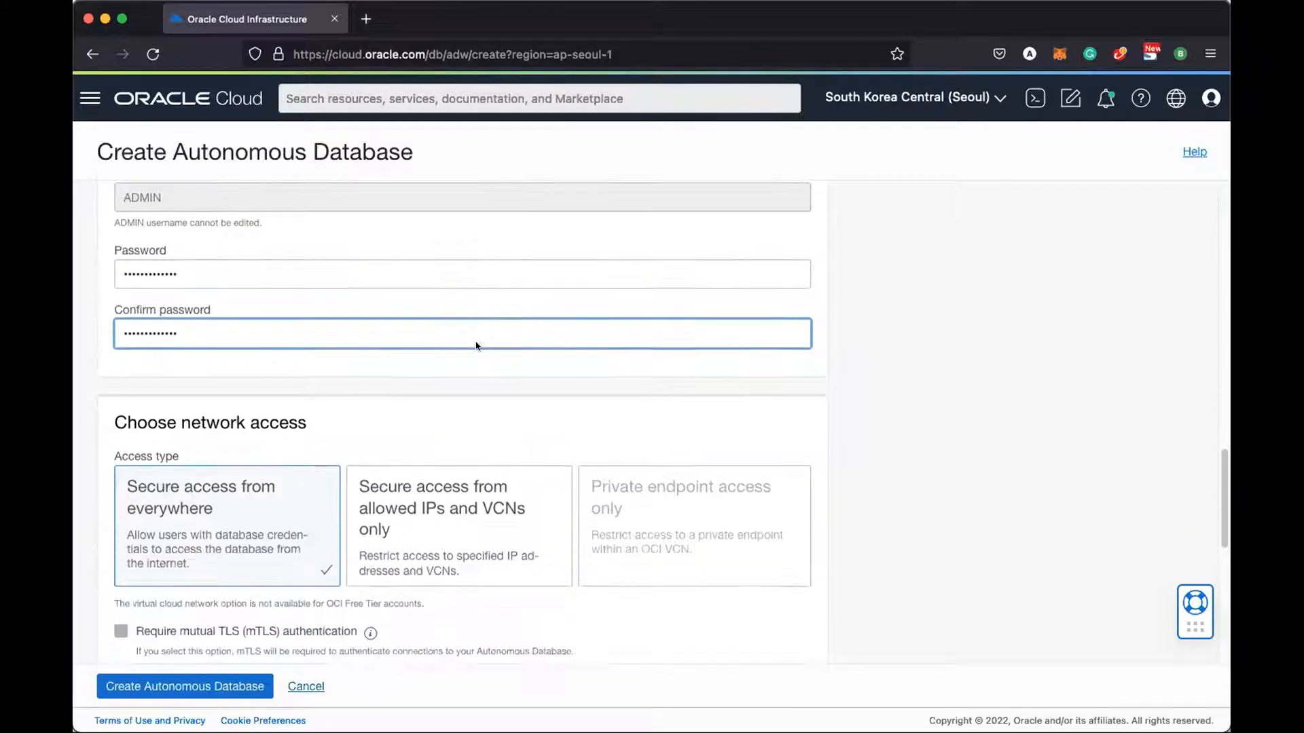
scroll(475, 346, down, 6)
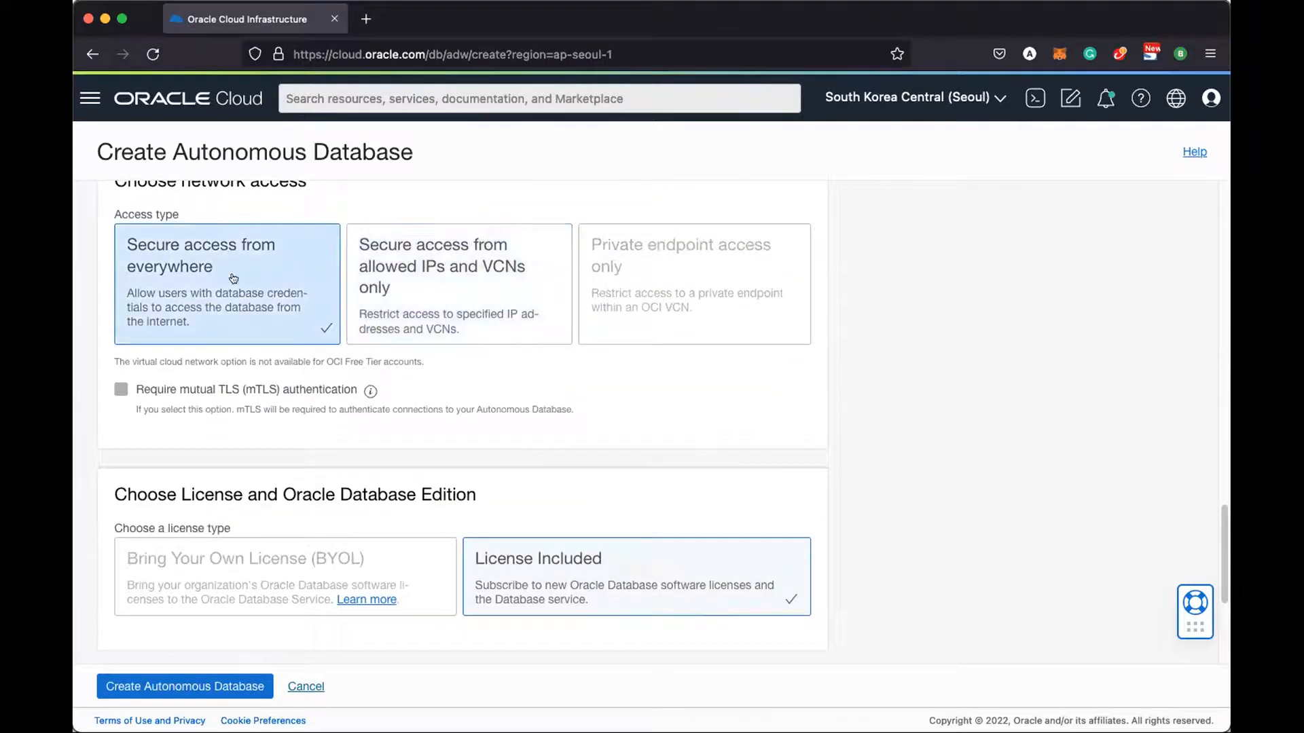
scroll(698, 509, down, 7)
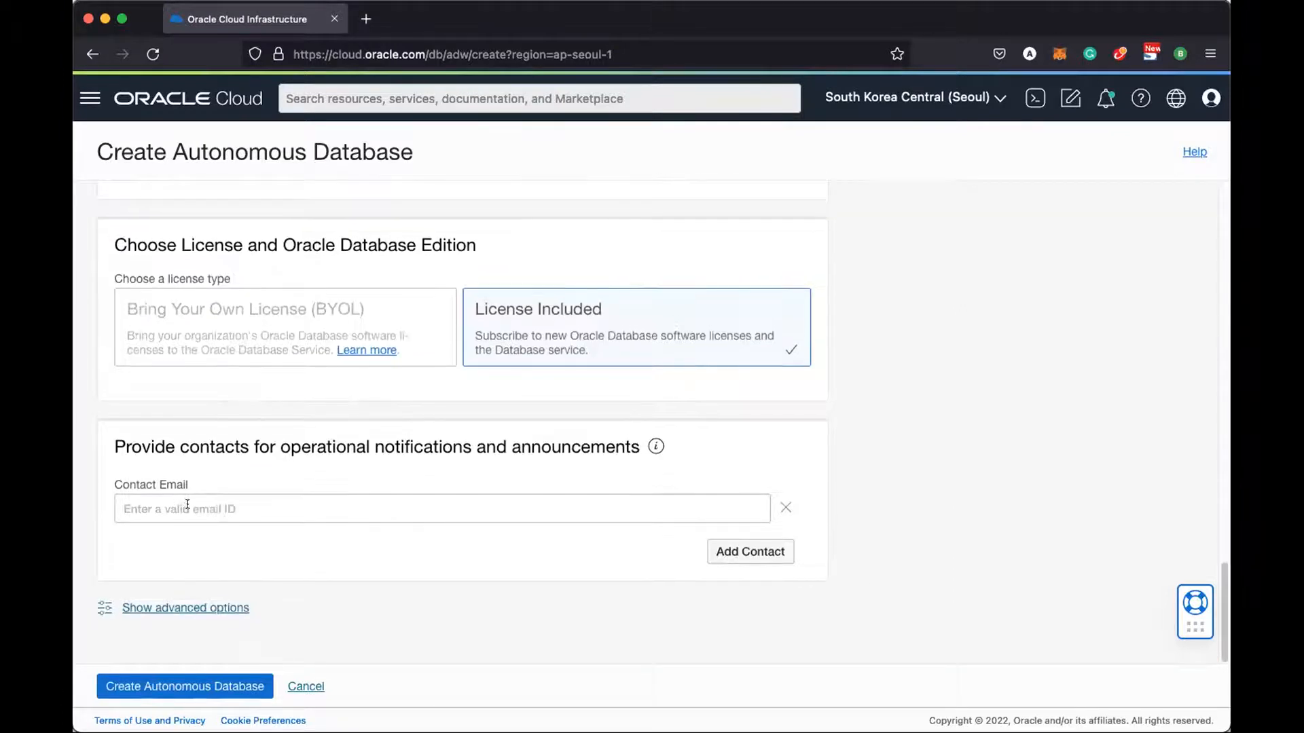
scroll(489, 506, down, 1)
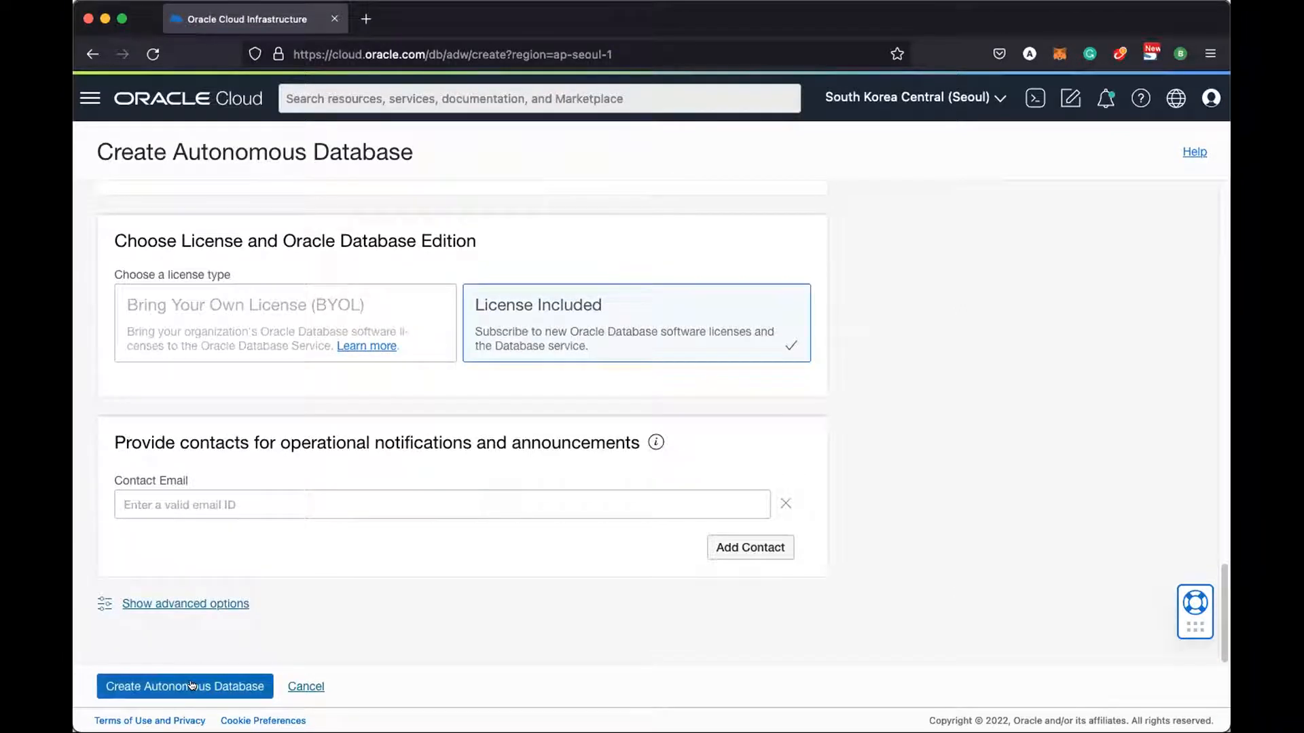
Create the Always Free database and review its details page while it provisions
click(191, 685)
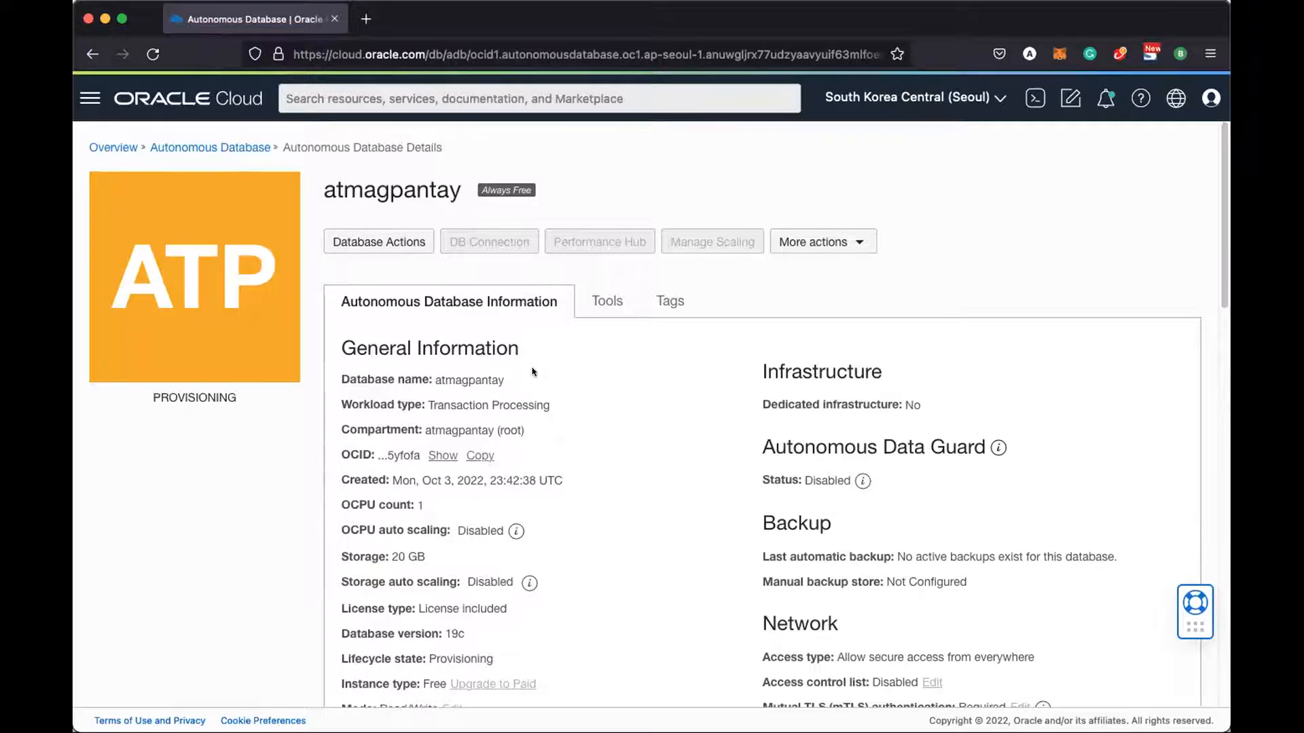
scroll(533, 371, down, 5)
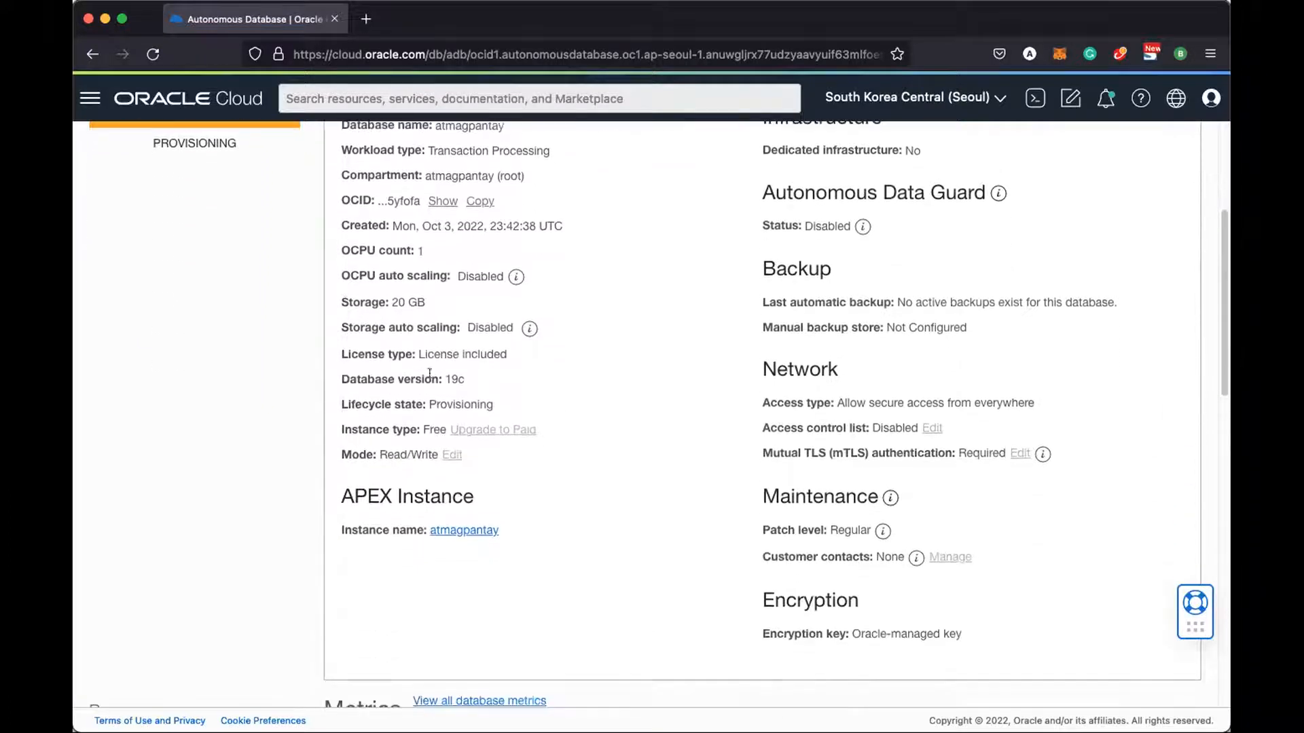
scroll(781, 394, up, 3)
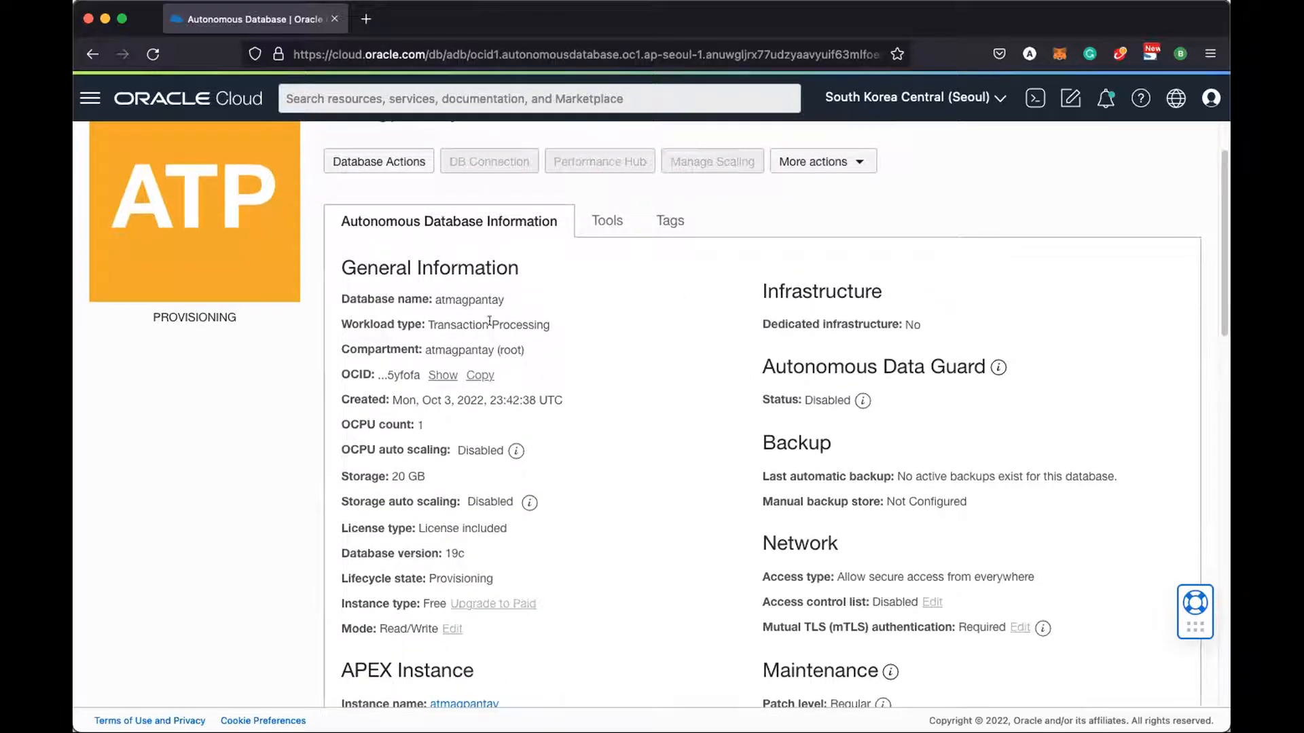
scroll(502, 313, down, 1)
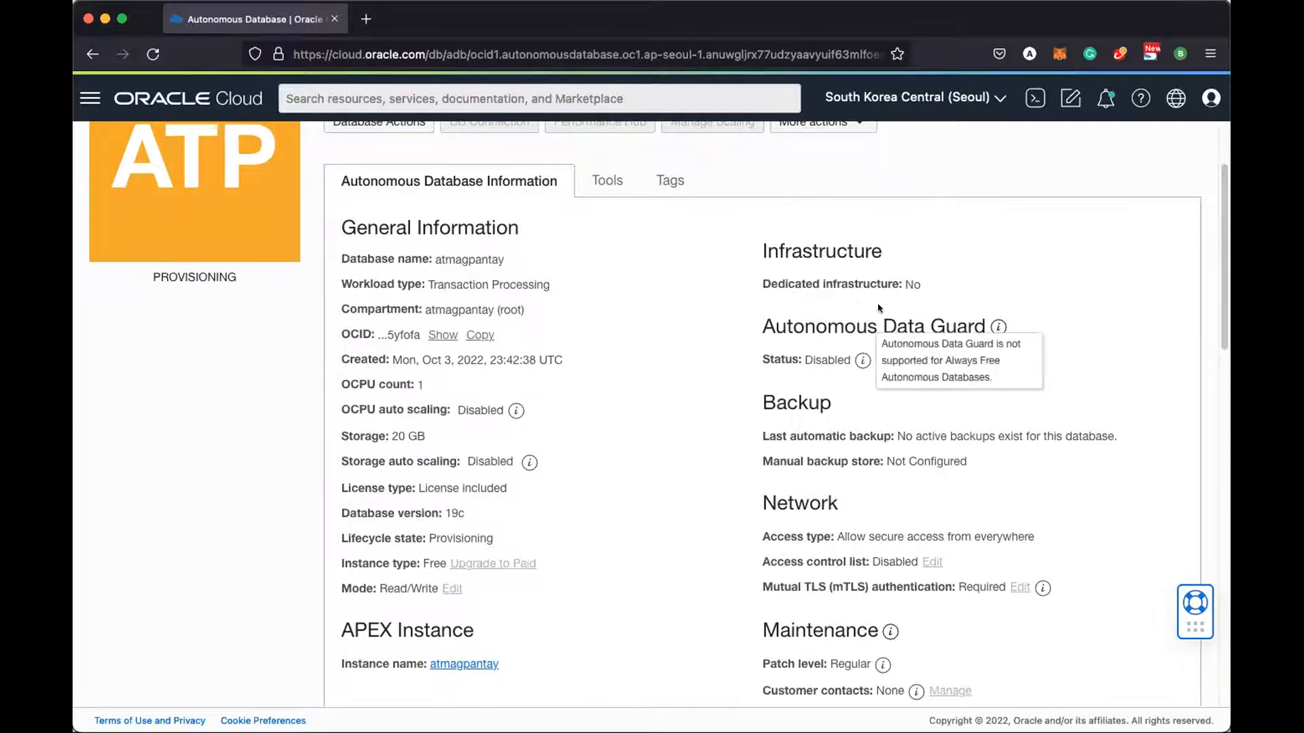
scroll(900, 459, down, 2)
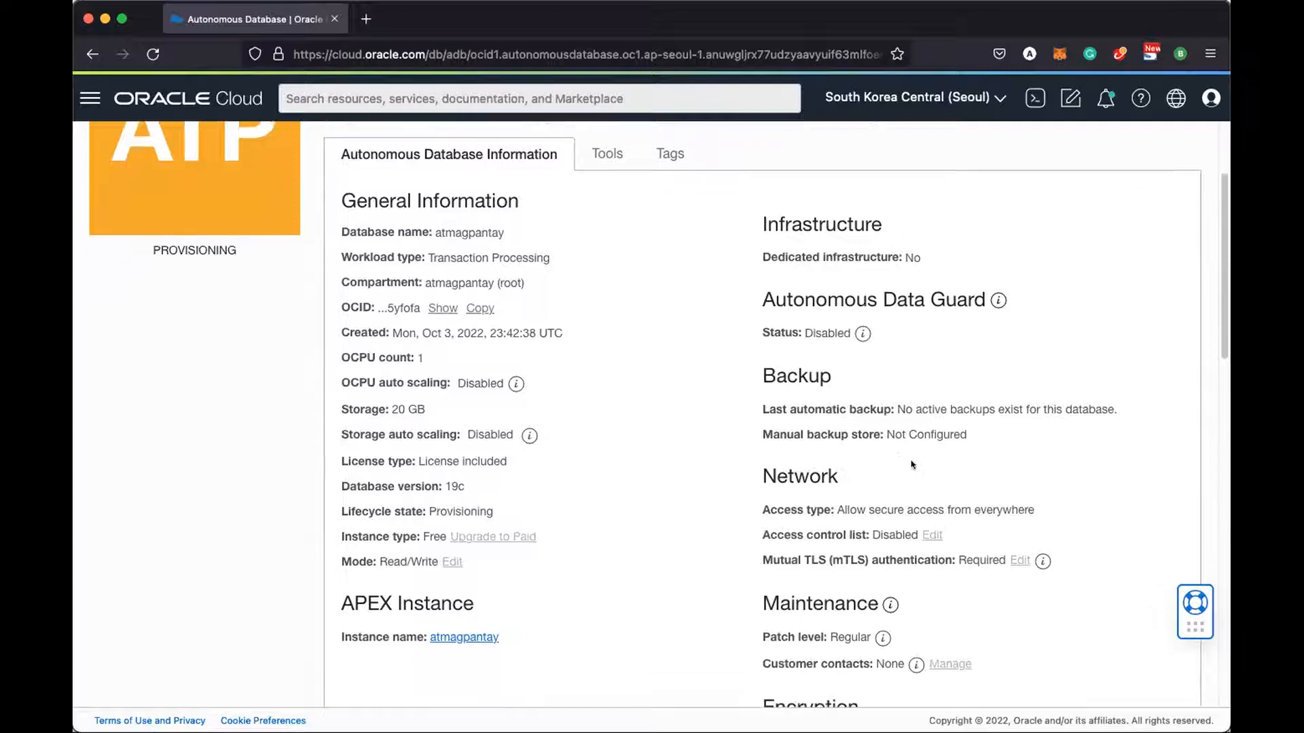
scroll(865, 654, down, 5)
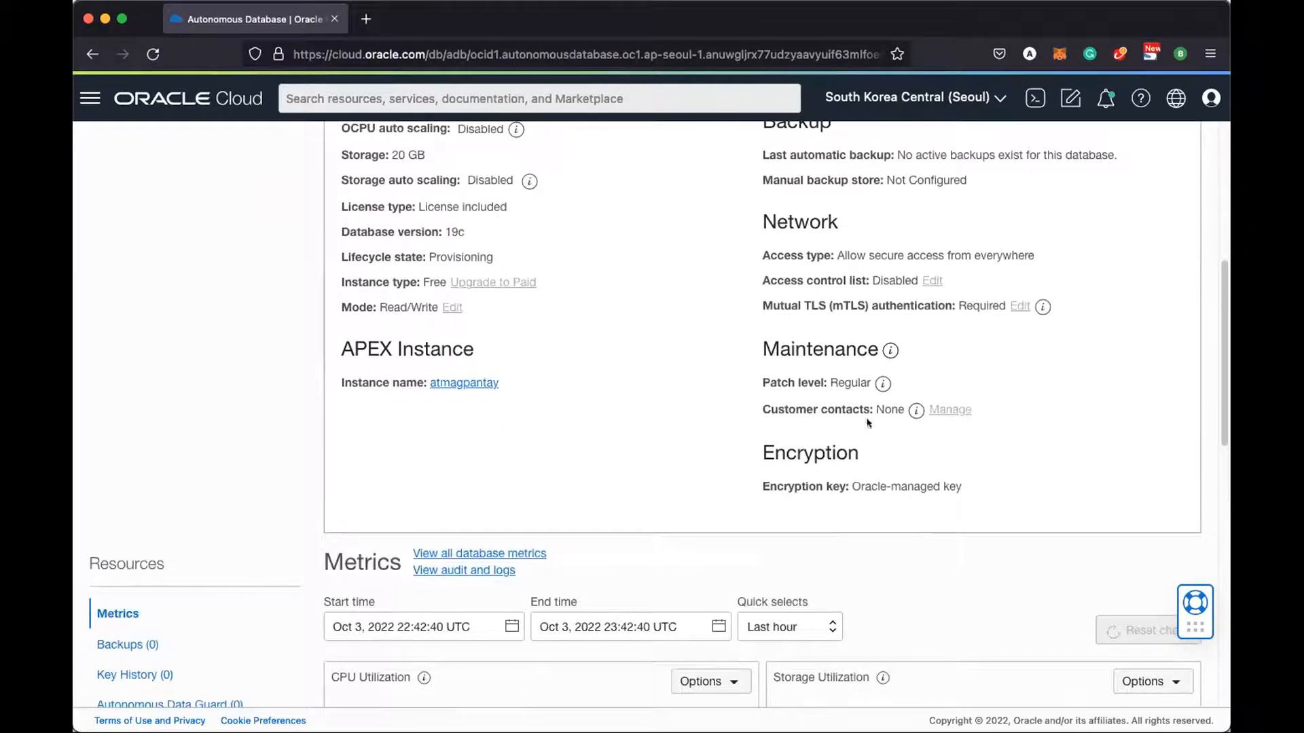
scroll(883, 440, up, 8)
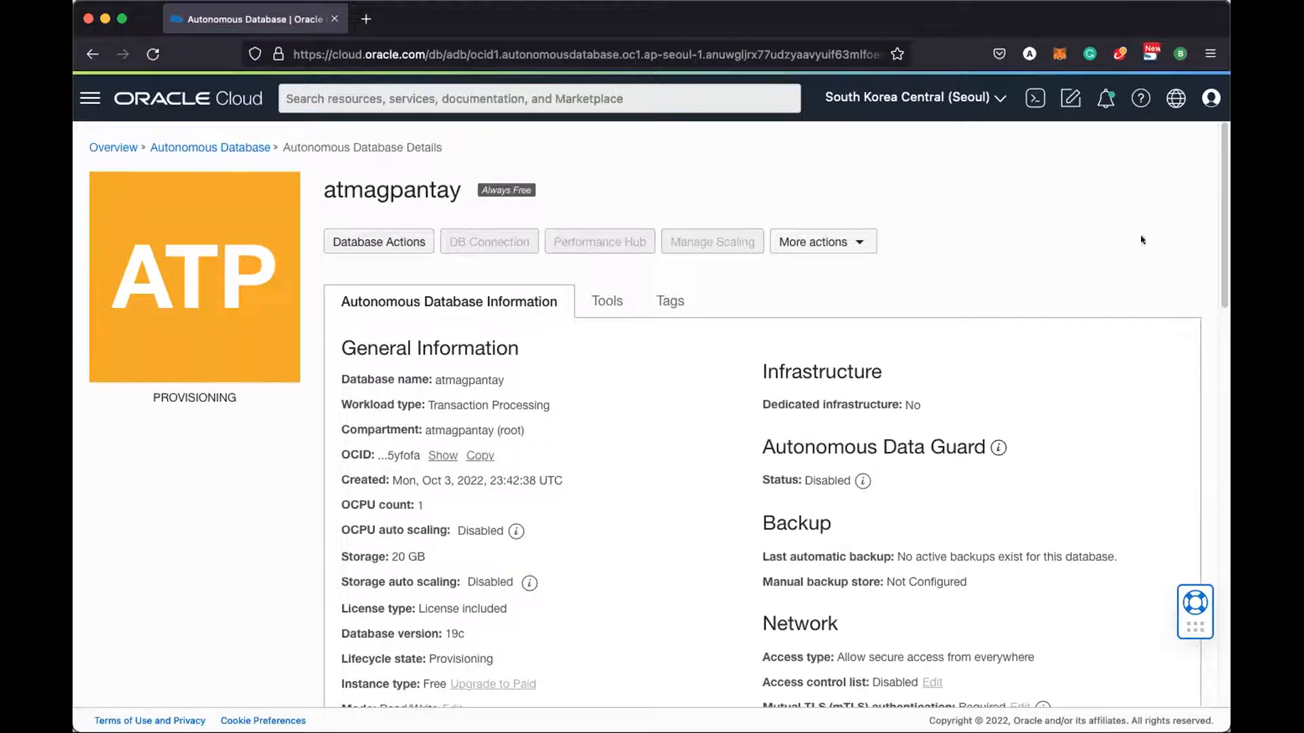
Glance at the Tools tab, then return to the Autonomous Databases list
click(607, 300)
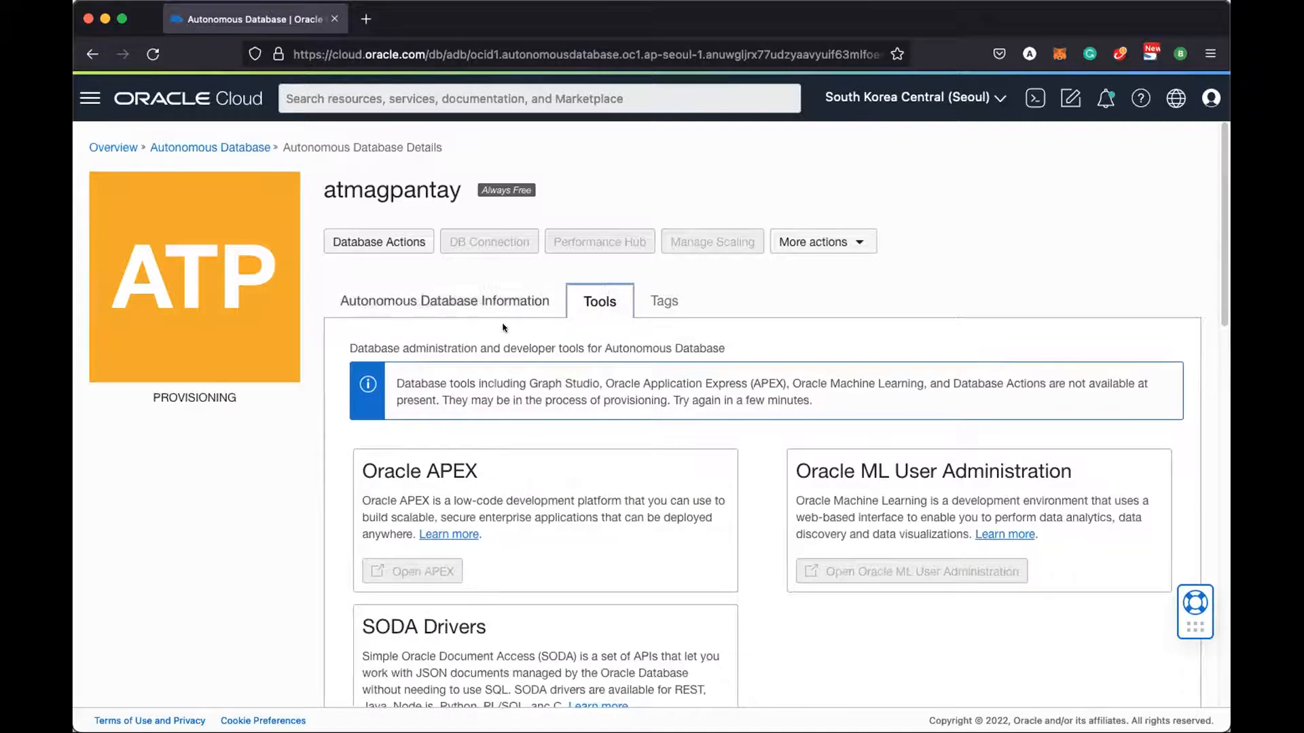
click(458, 301)
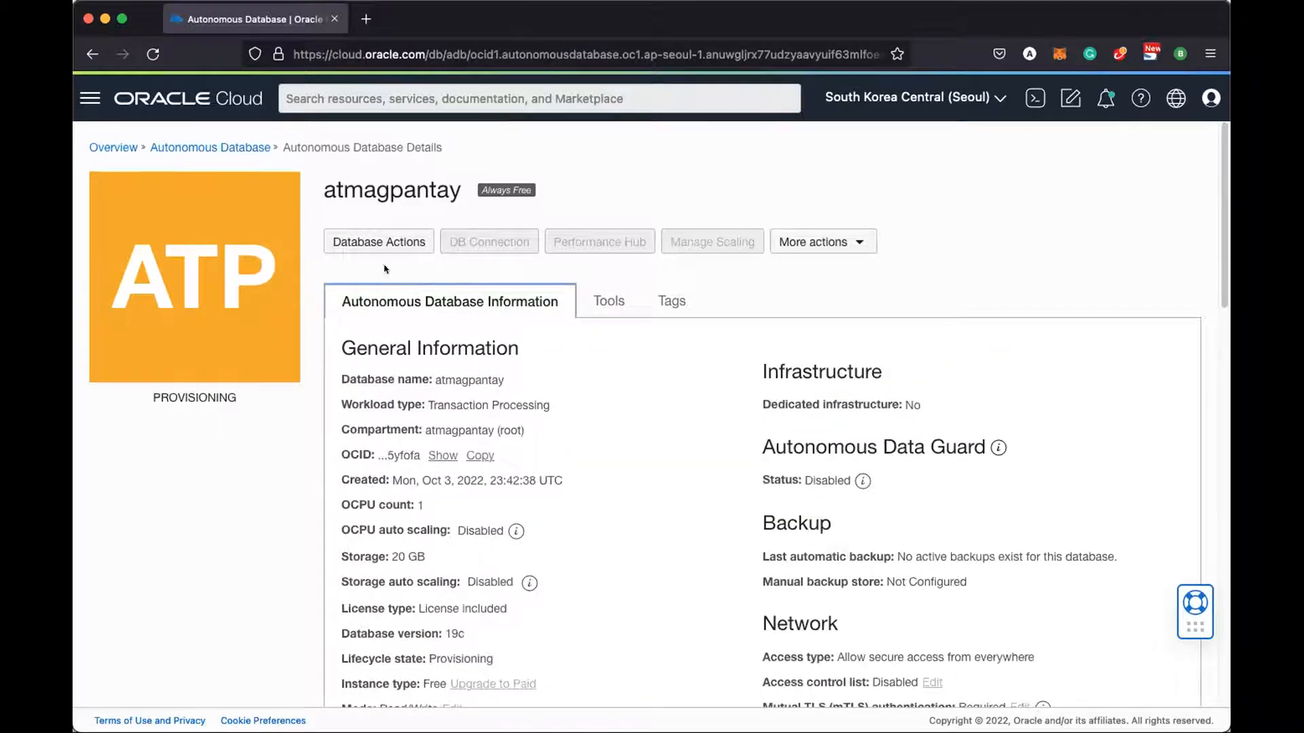
click(245, 147)
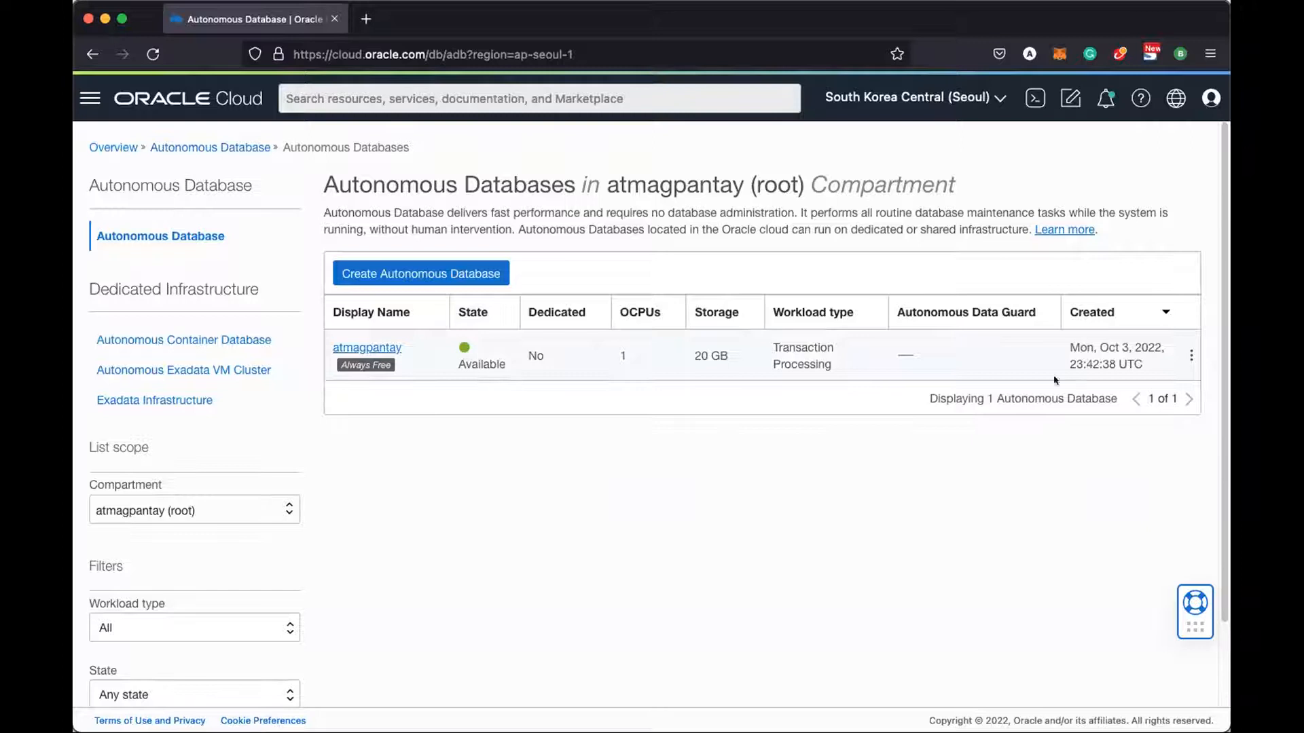
Open the new database's Tools tab and review its Oracle APEX, SODA Drivers and Graph Studio cards
click(381, 348)
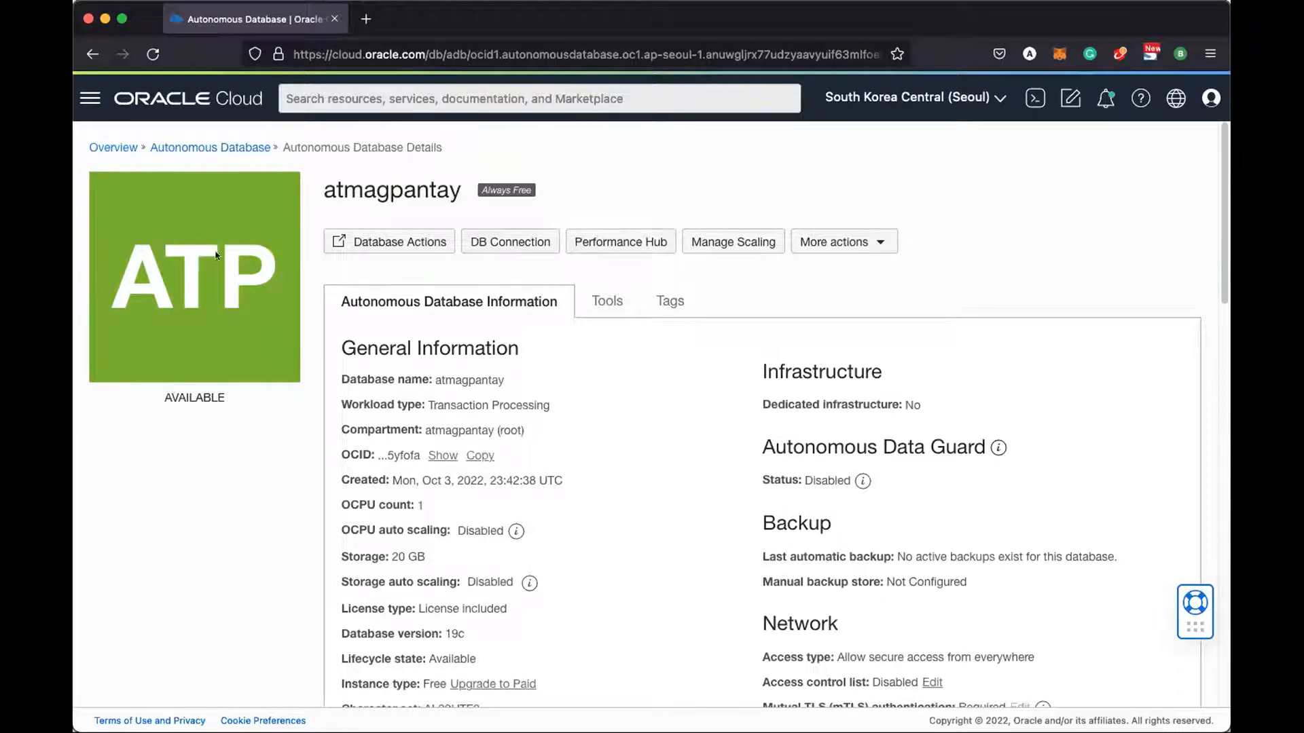
click(604, 302)
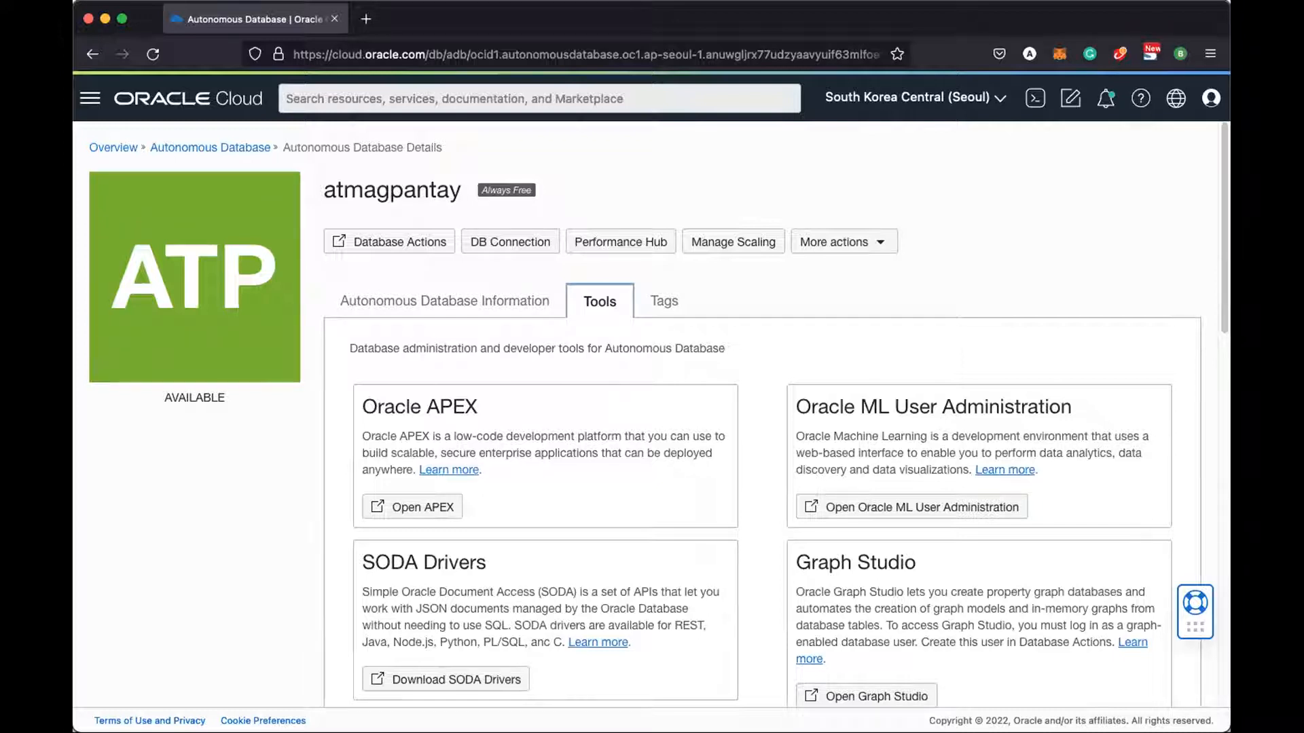
scroll(829, 357, down, 3)
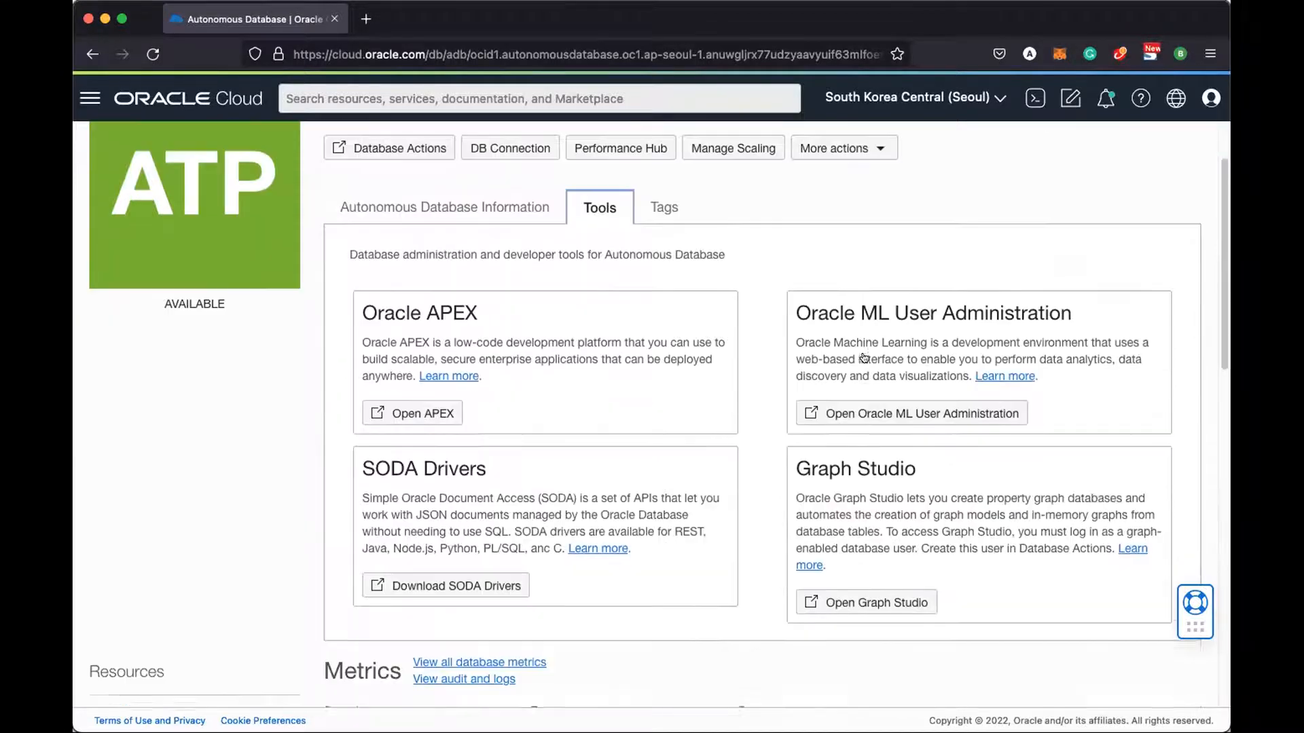
scroll(472, 346, up, 2)
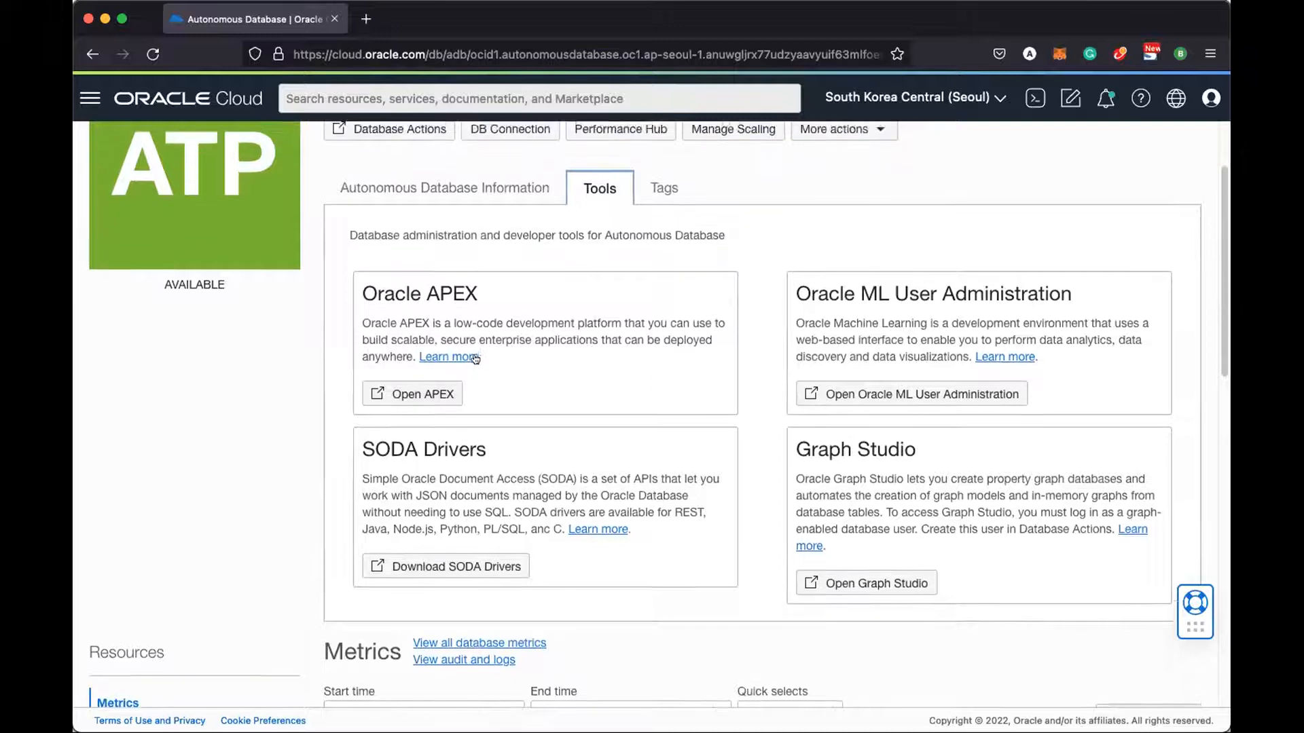
scroll(475, 358, up, 2)
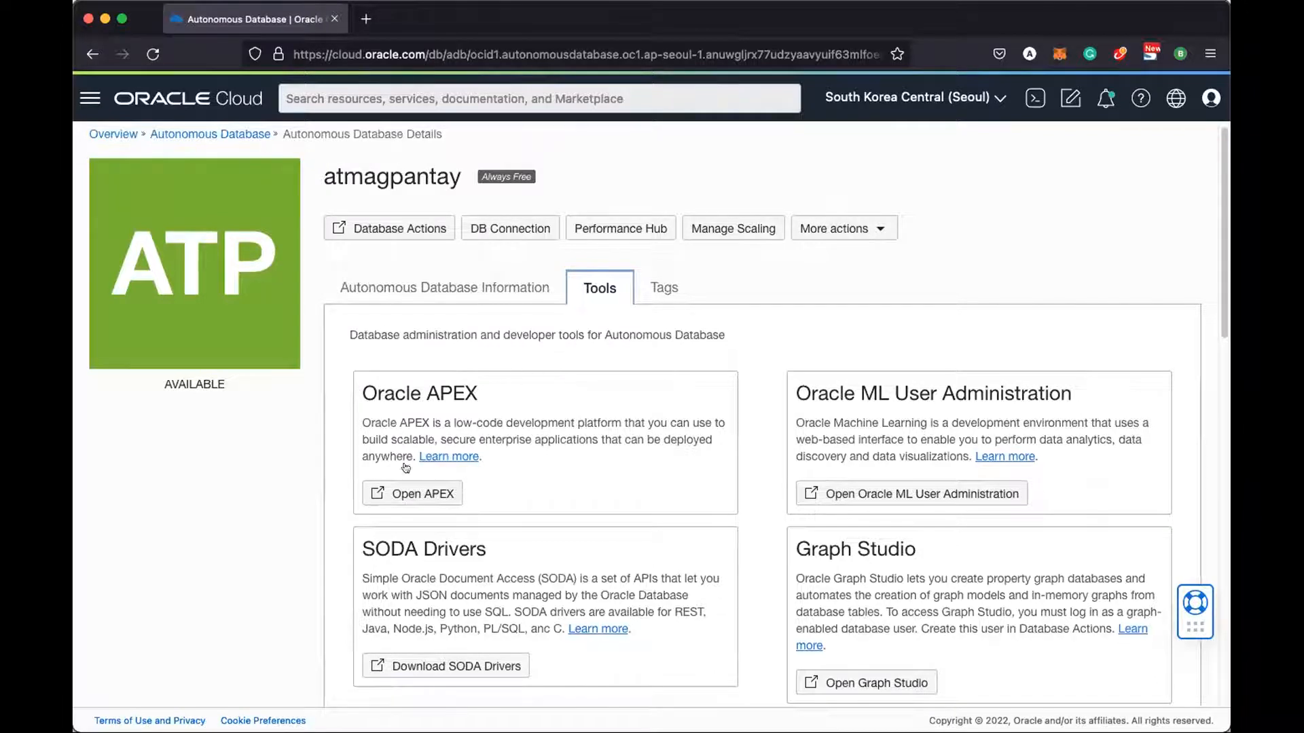
scroll(523, 432, up, 1)
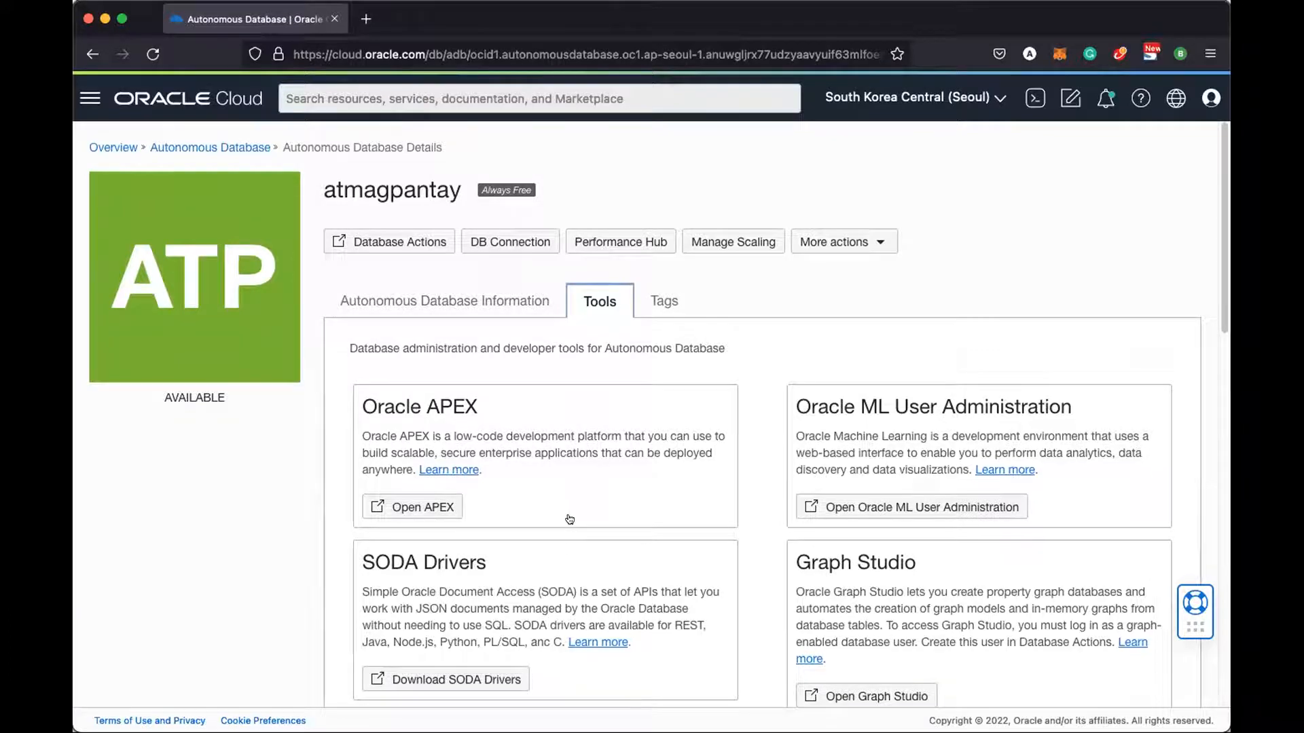
scroll(572, 499, down, 1)
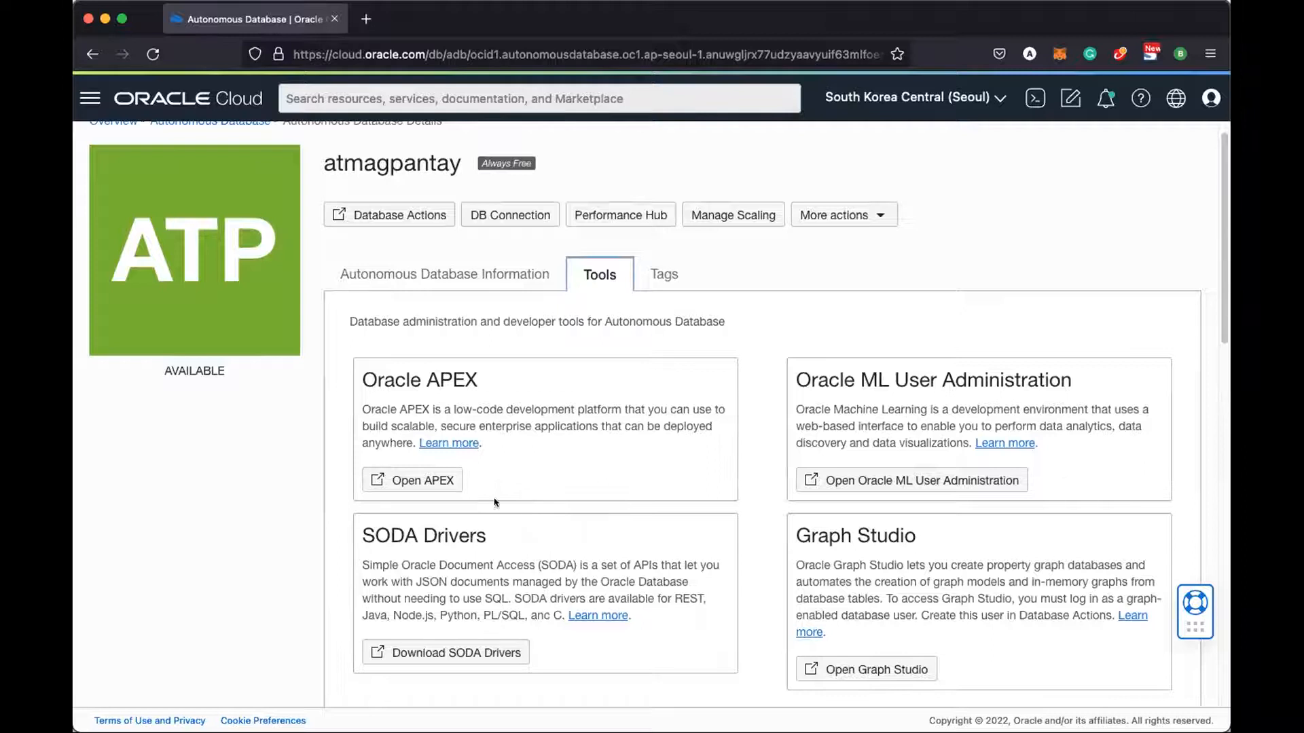
Launch Oracle APEX for the database and sign in to Administration Services with the ADMIN password
click(428, 479)
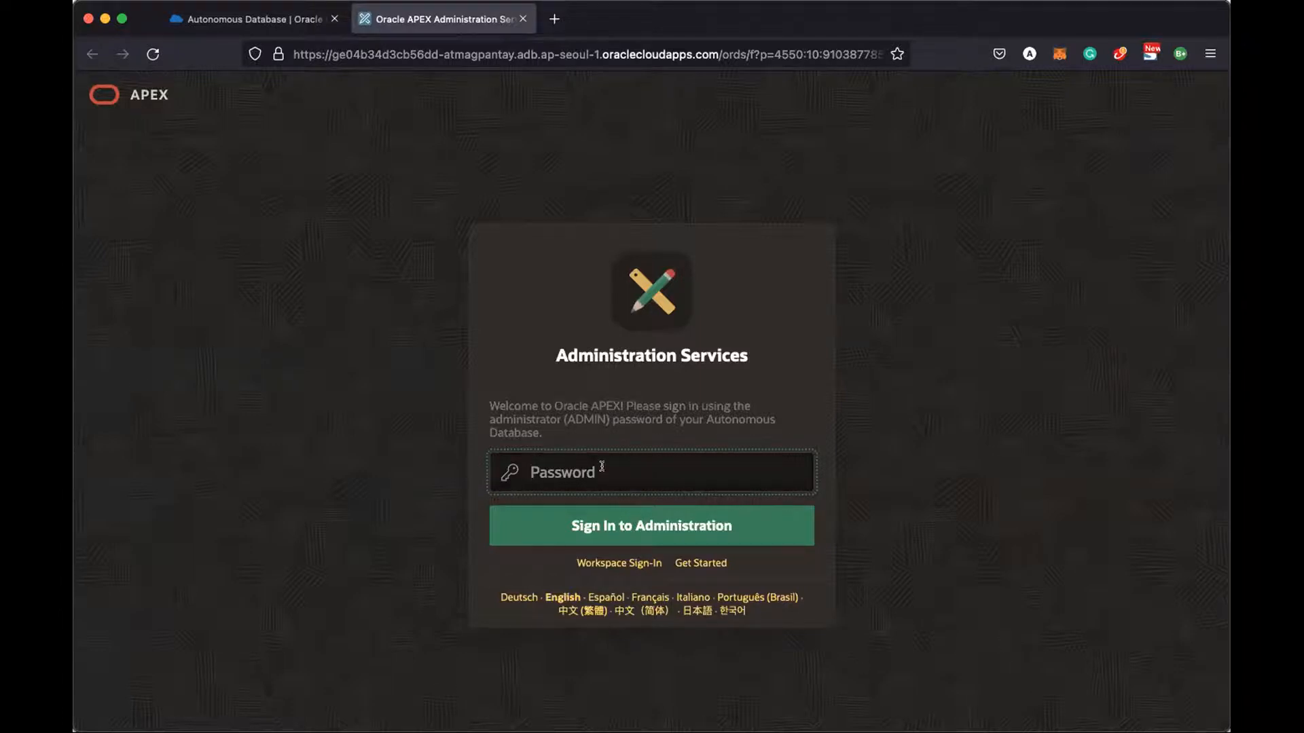
click(248, 19)
click(409, 27)
text(•••••••••••••)
click(612, 521)
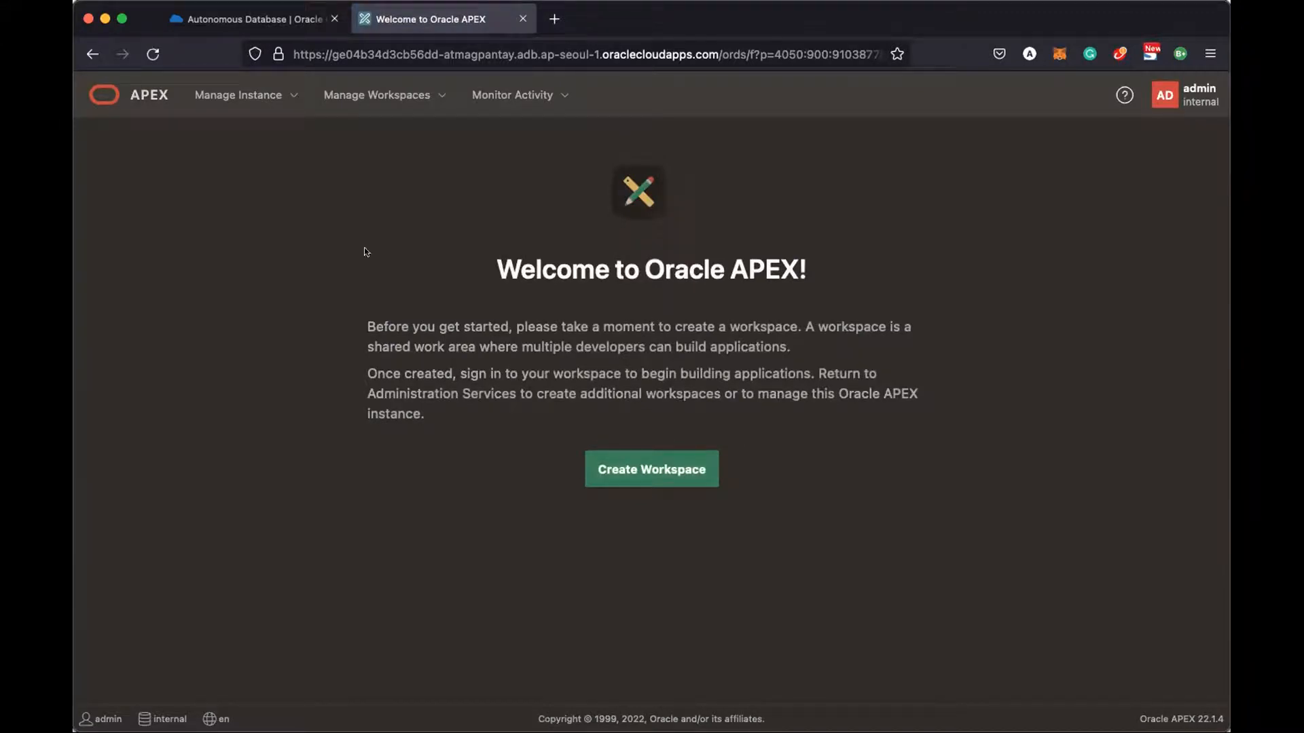
Create workspace 'atmagpantay' on a new schema with a matching username and a password
click(639, 472)
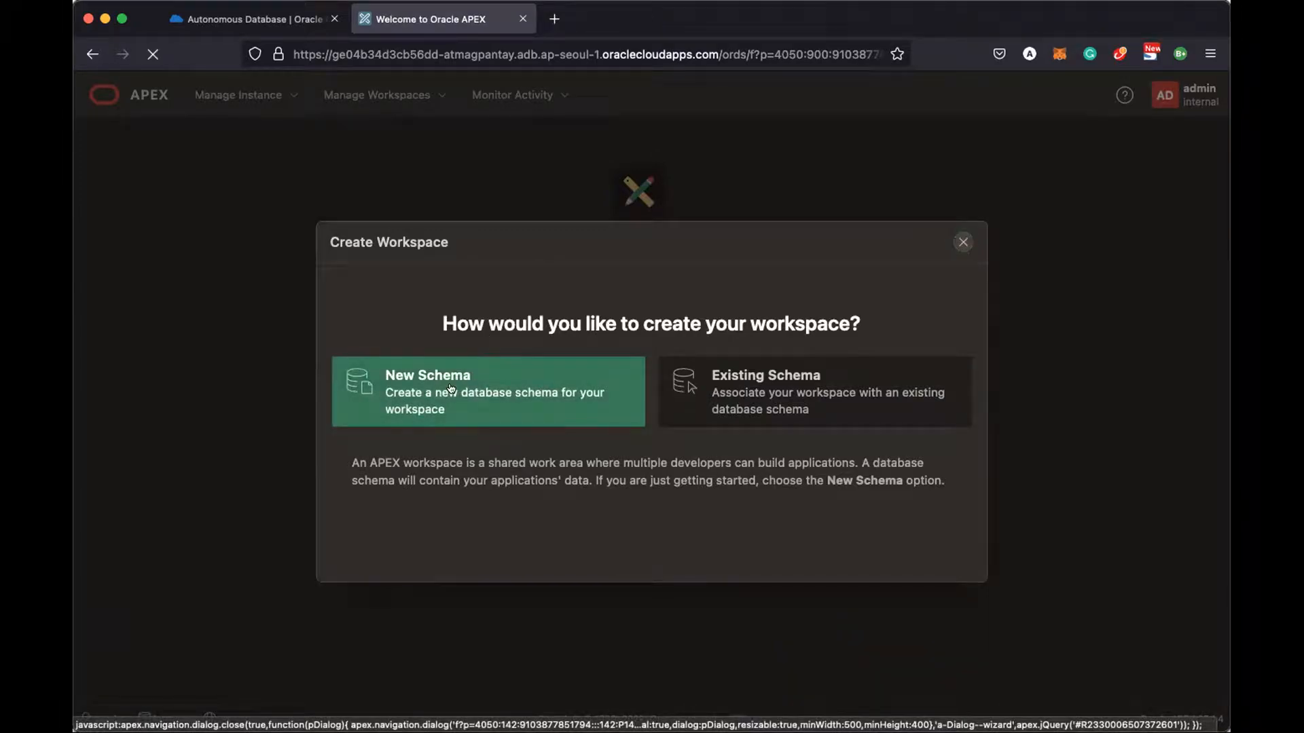
click(521, 399)
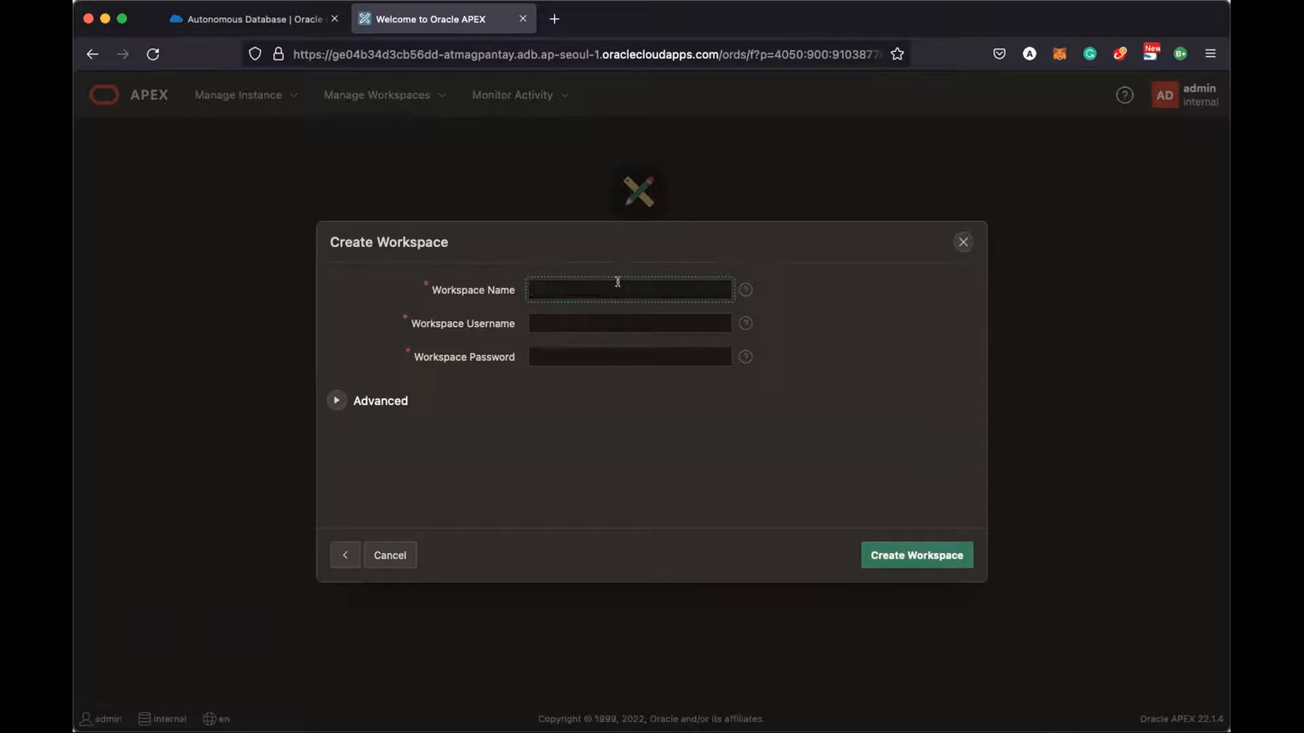
text(atmagpantay)
click(629, 323)
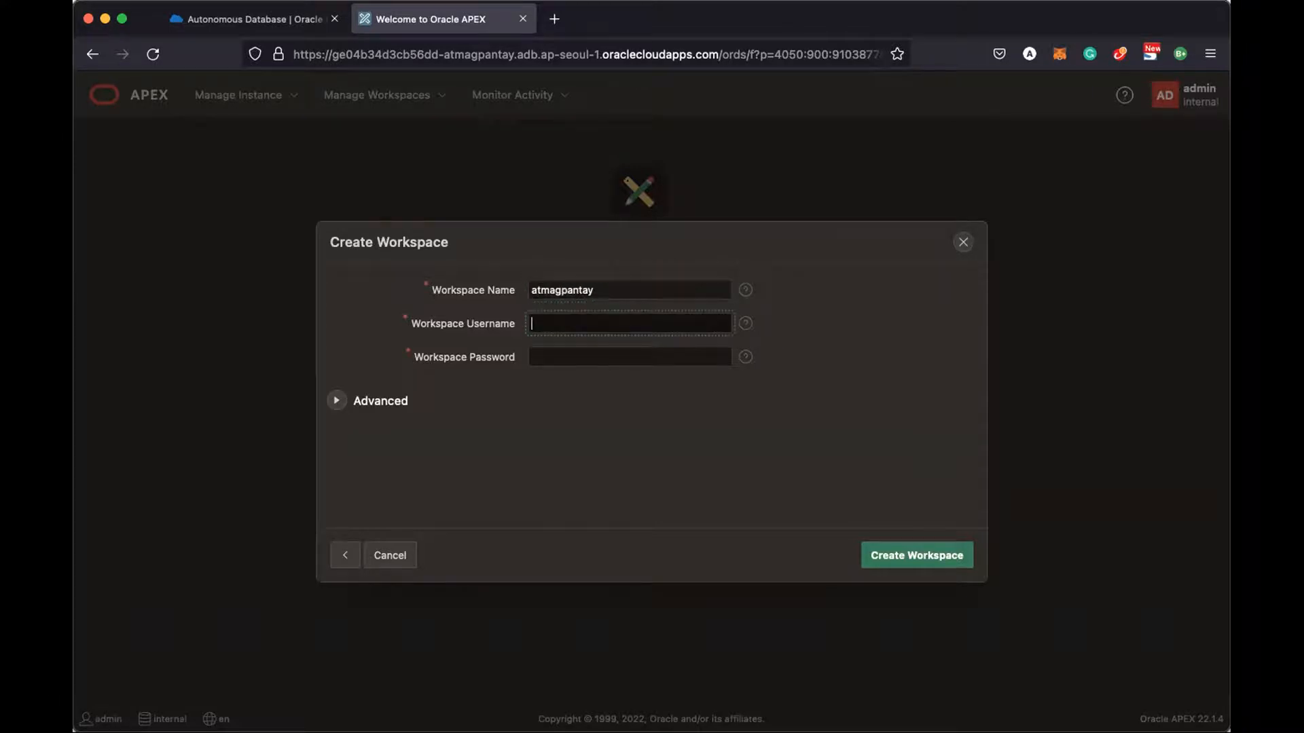
text(atmagpantay)
key(Tab)
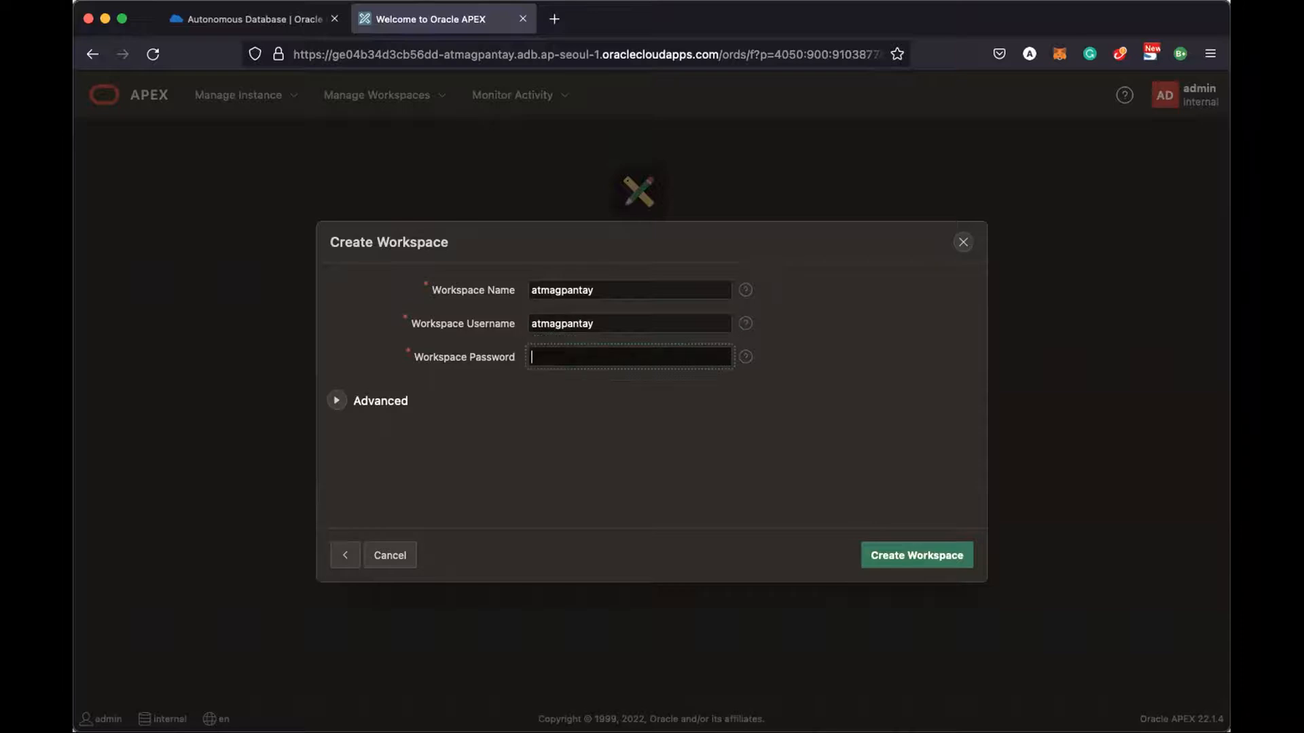
text(••••••••)
click(892, 563)
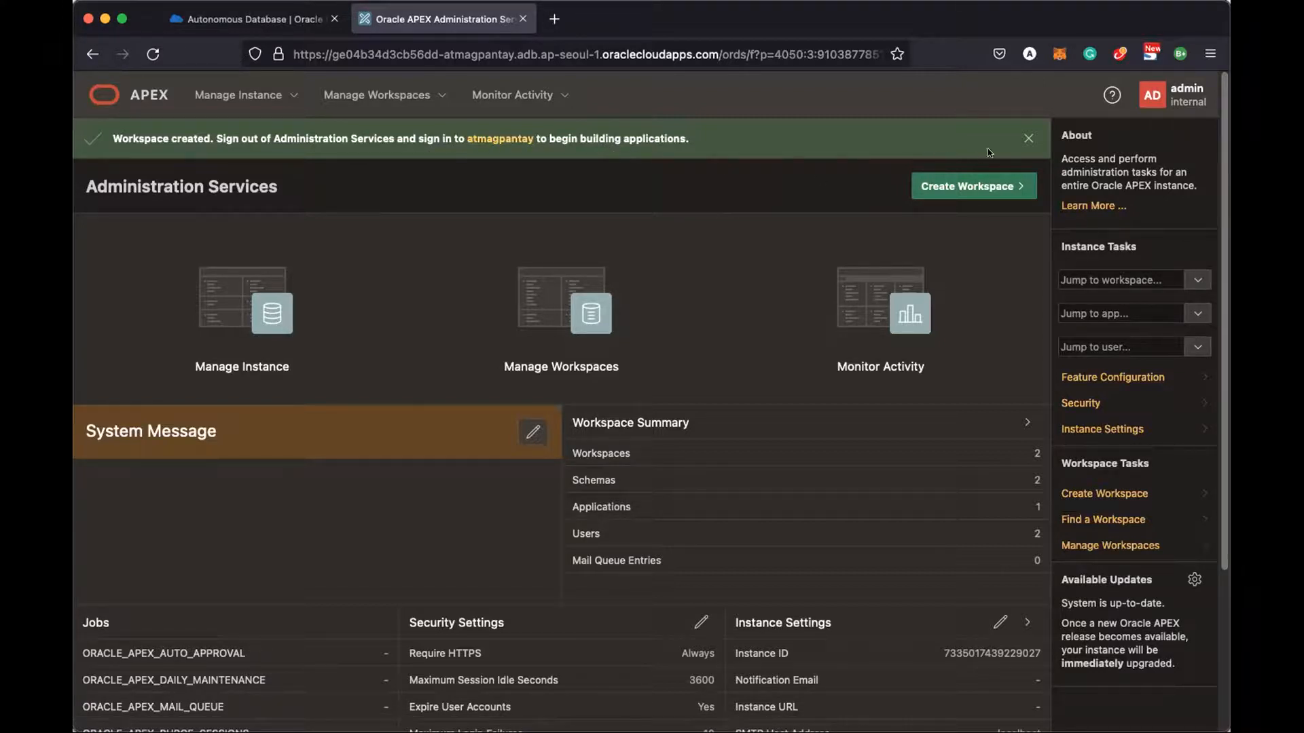
Close the workspace-created success banner and go to Manage Workspaces
click(1025, 138)
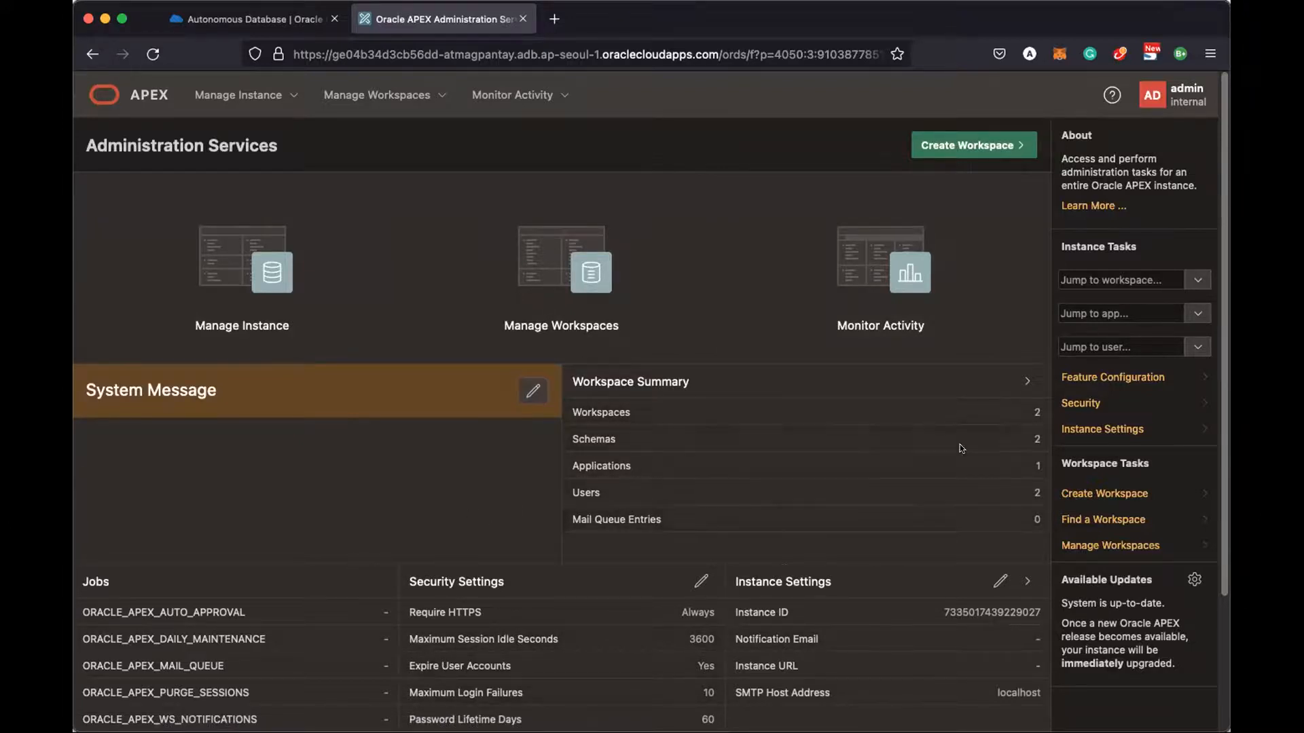
click(581, 277)
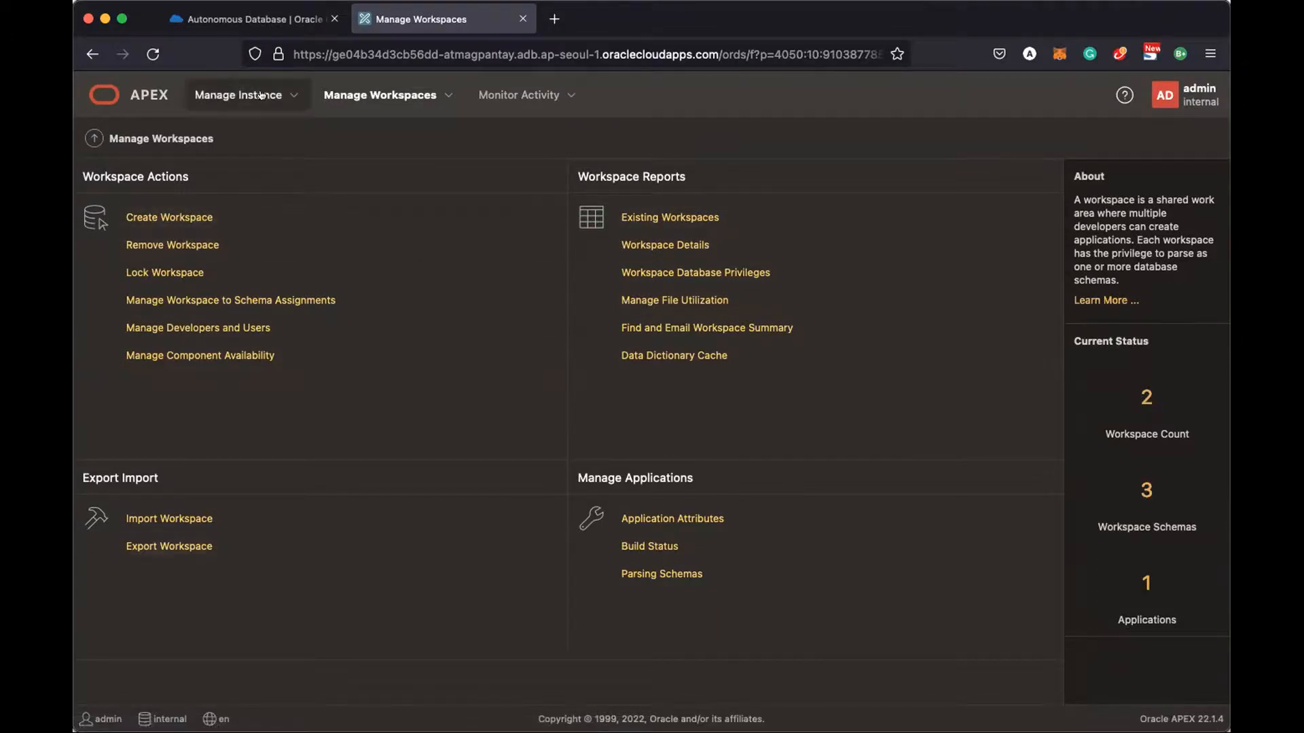
Browse the Manage Workspaces, Manage Instance and Monitor Activity menus, view workspace-to-schema assignments, then sign out
click(448, 95)
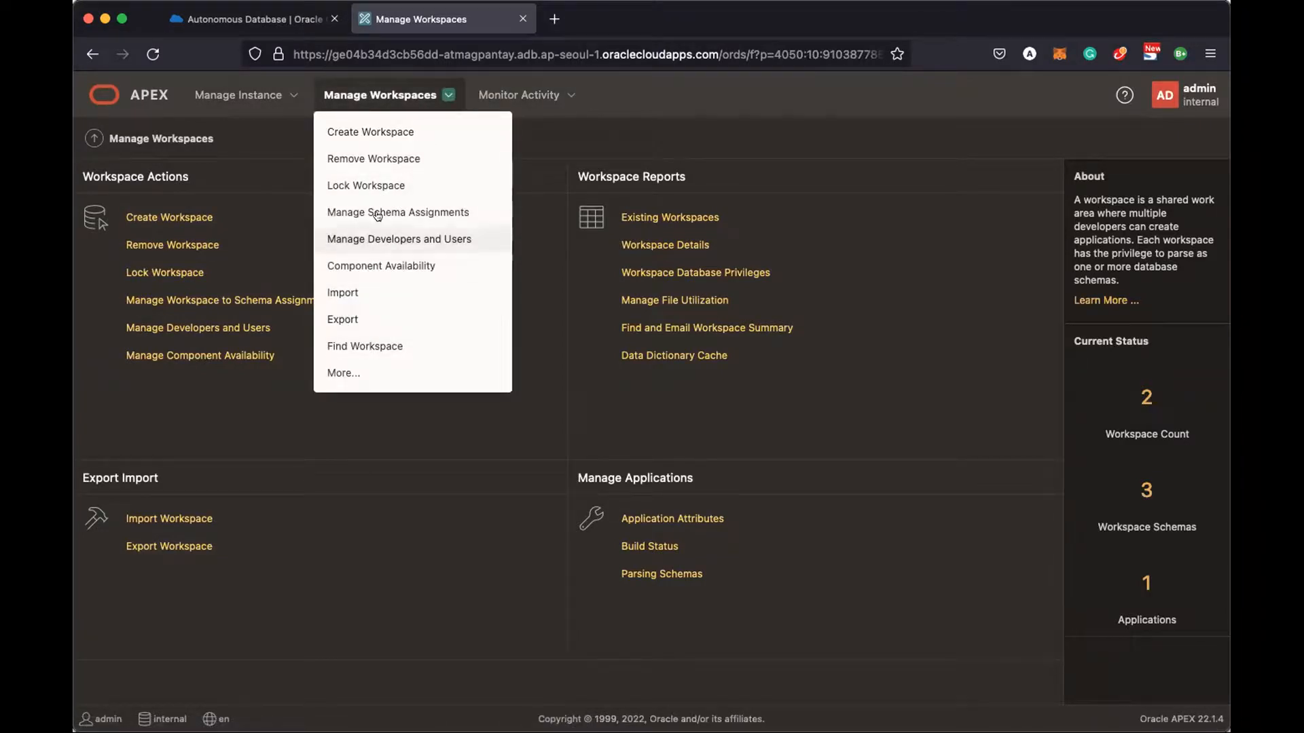
click(288, 95)
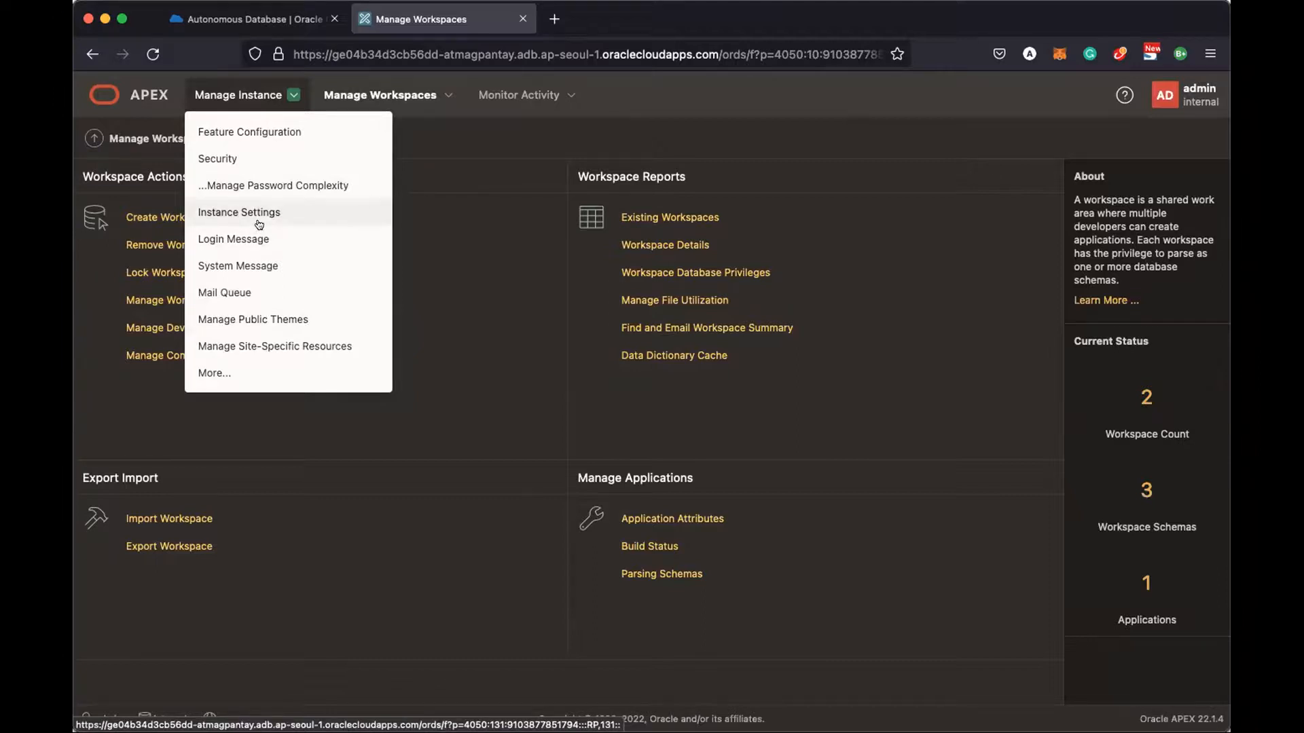
click(565, 102)
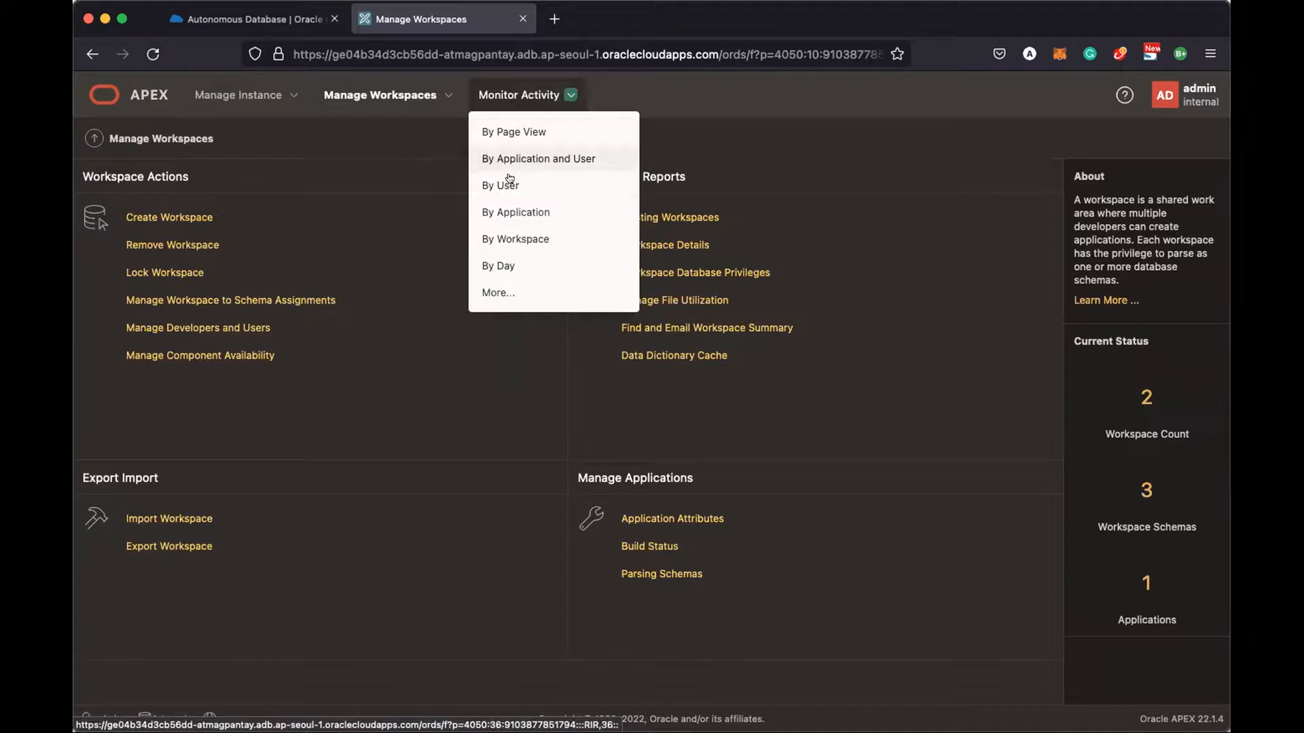
click(409, 108)
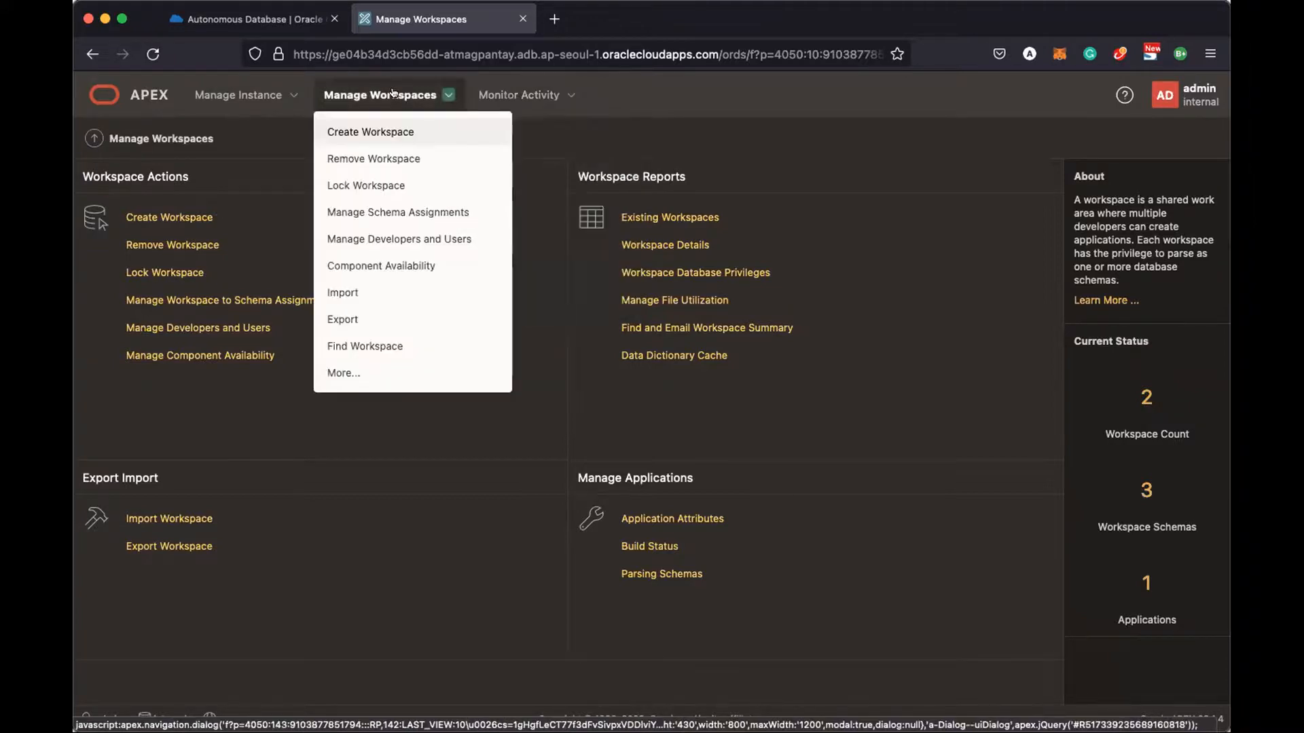
click(181, 300)
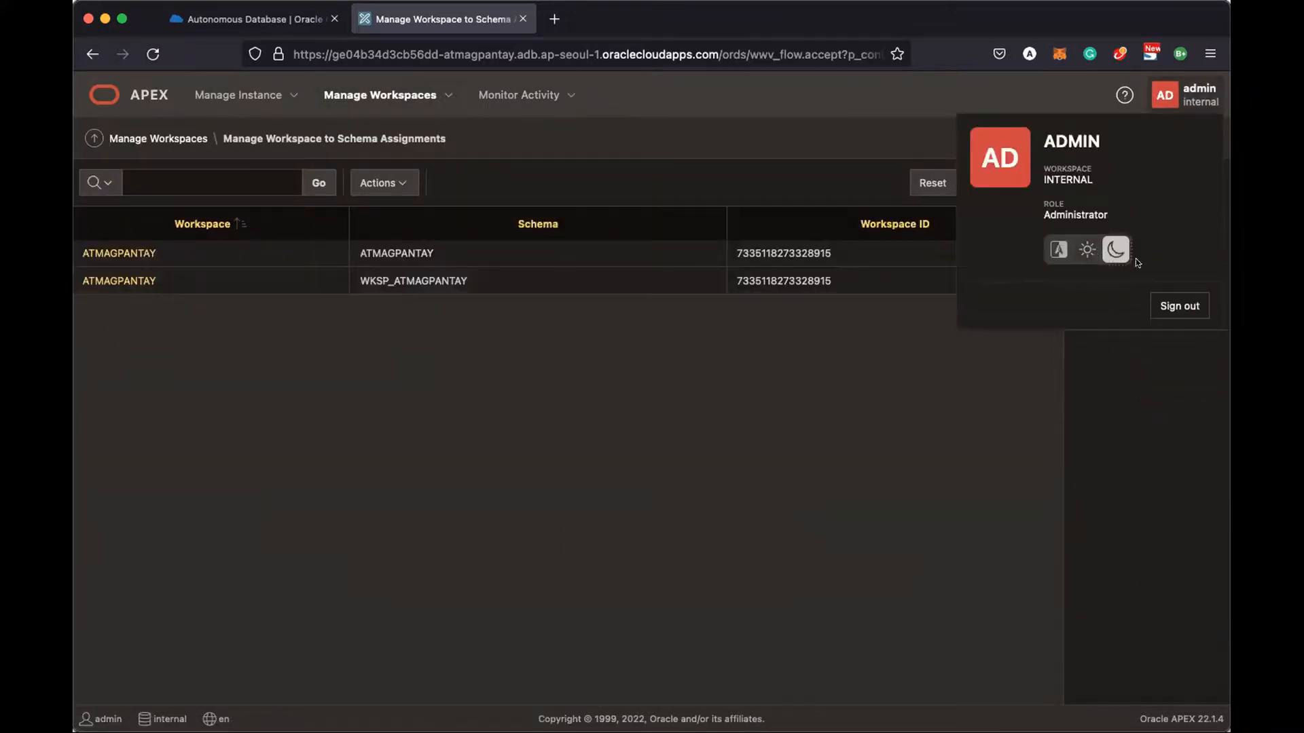
click(1164, 305)
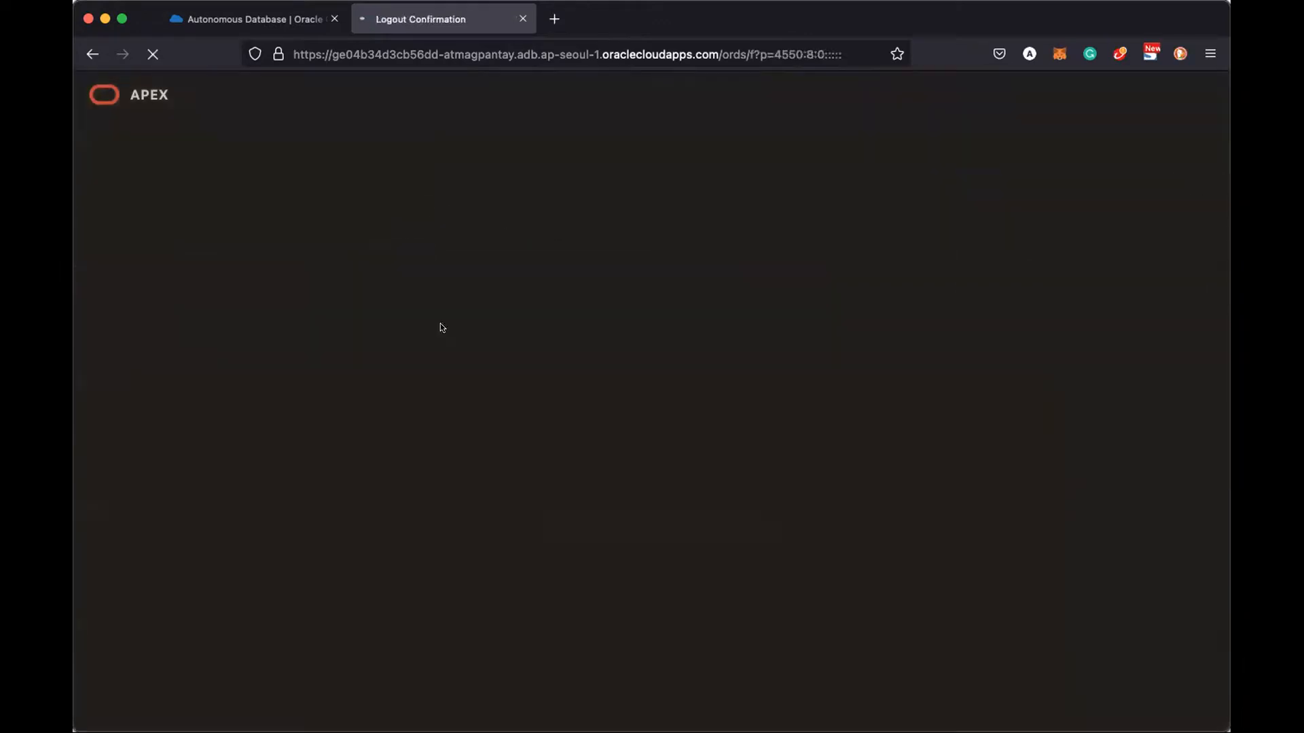
click(601, 480)
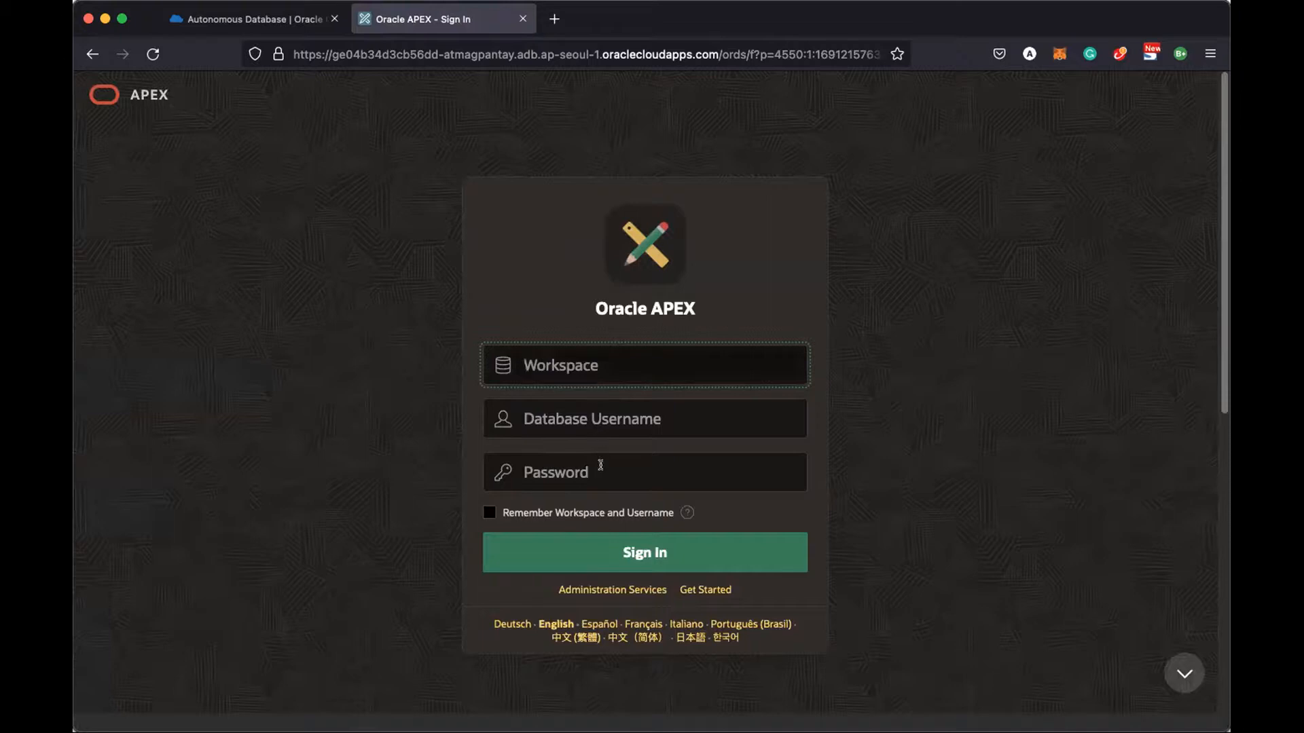
click(599, 371)
click(593, 553)
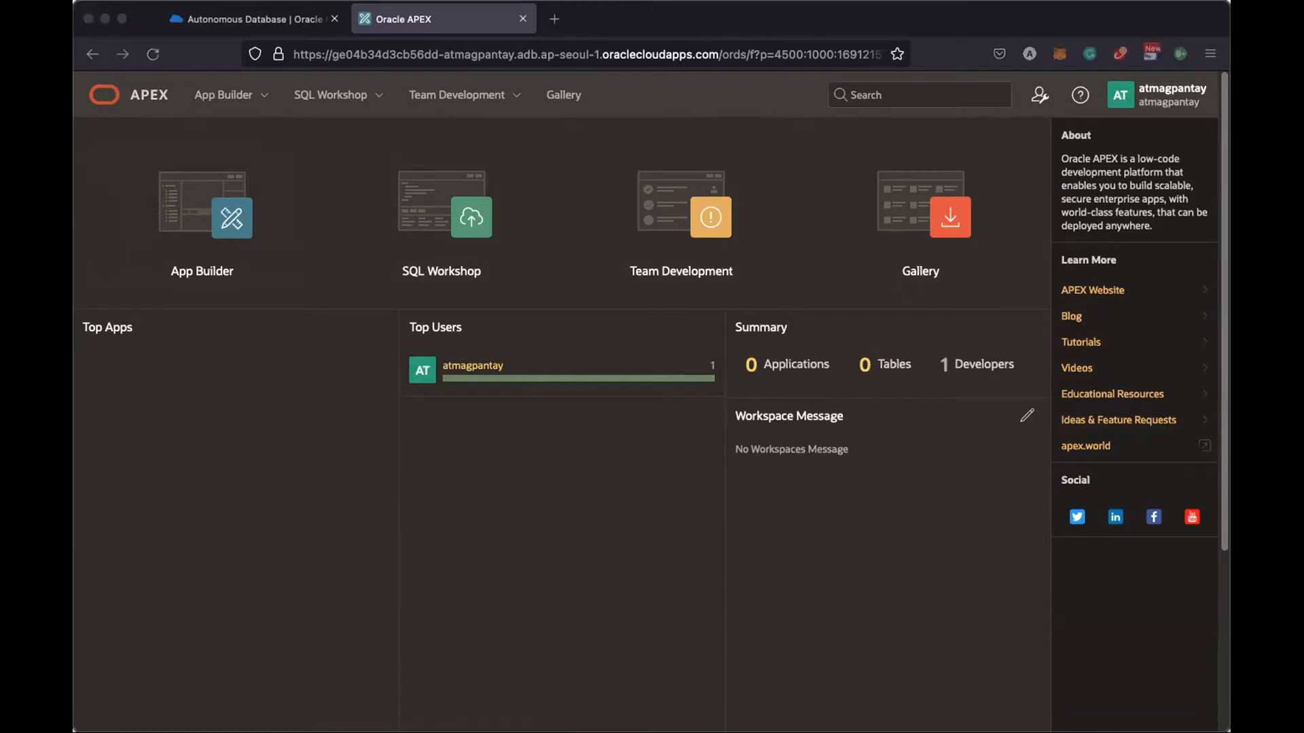
click(517, 294)
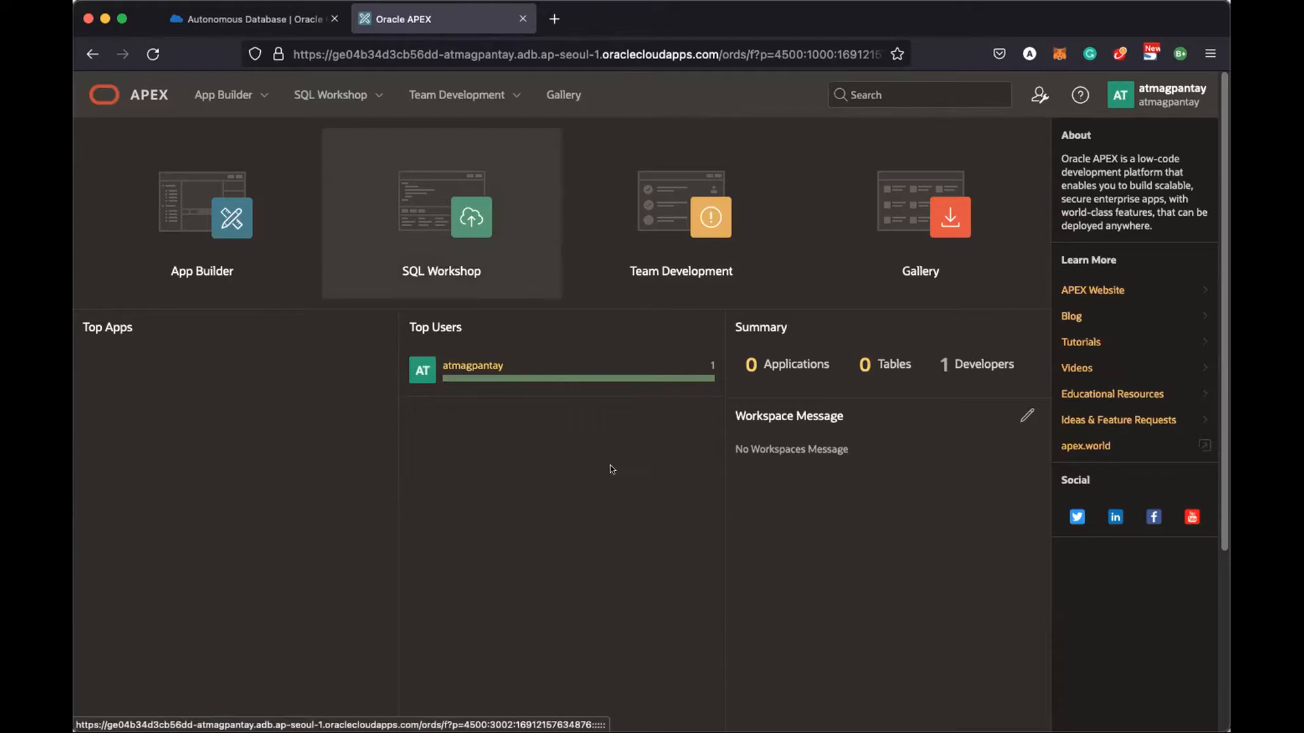
Visit Object Browser, SQL Commands and SQL Scripts in turn, returning to SQL Workshop after each
click(456, 189)
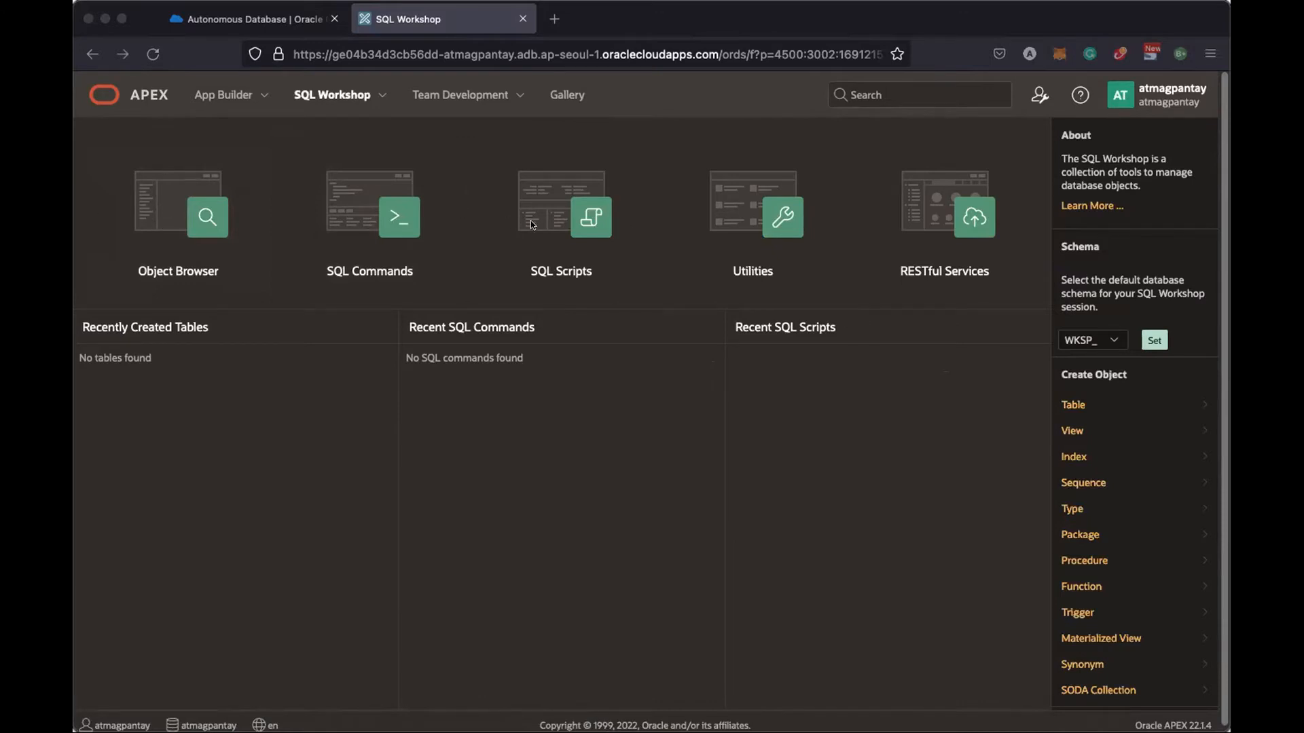
click(175, 213)
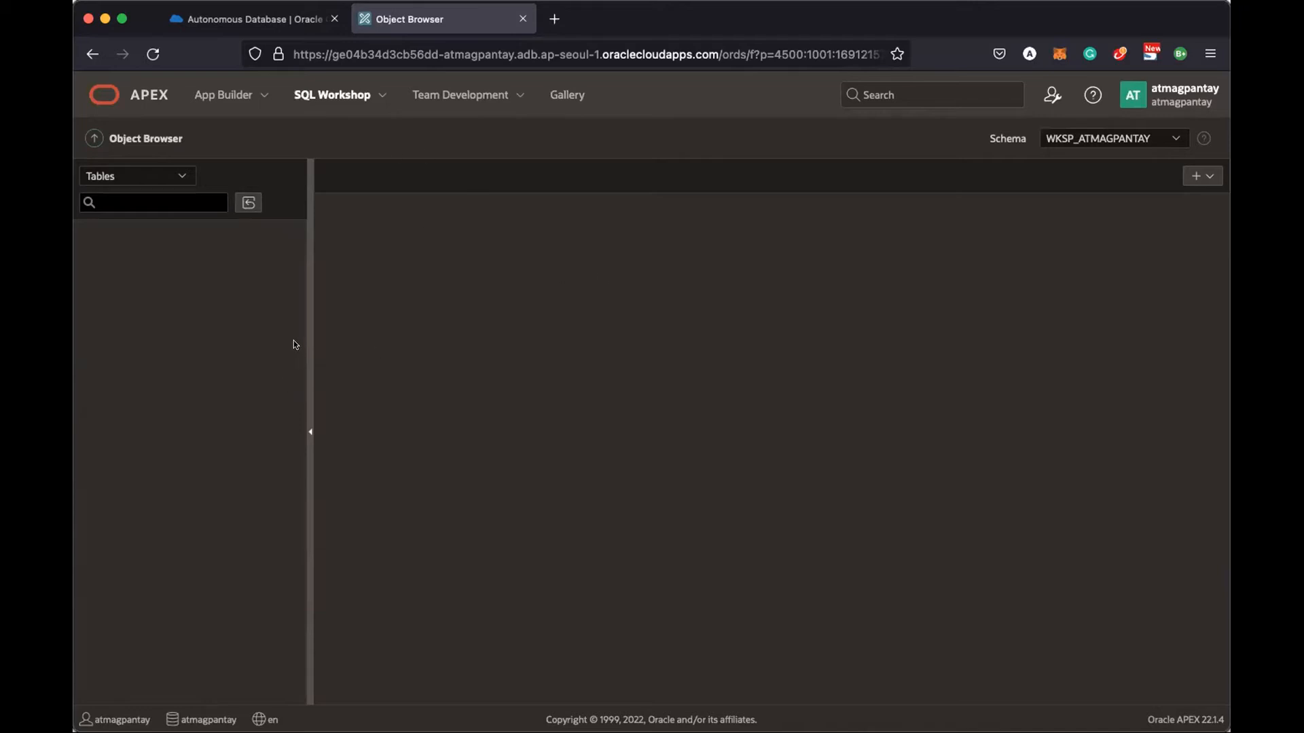
click(332, 94)
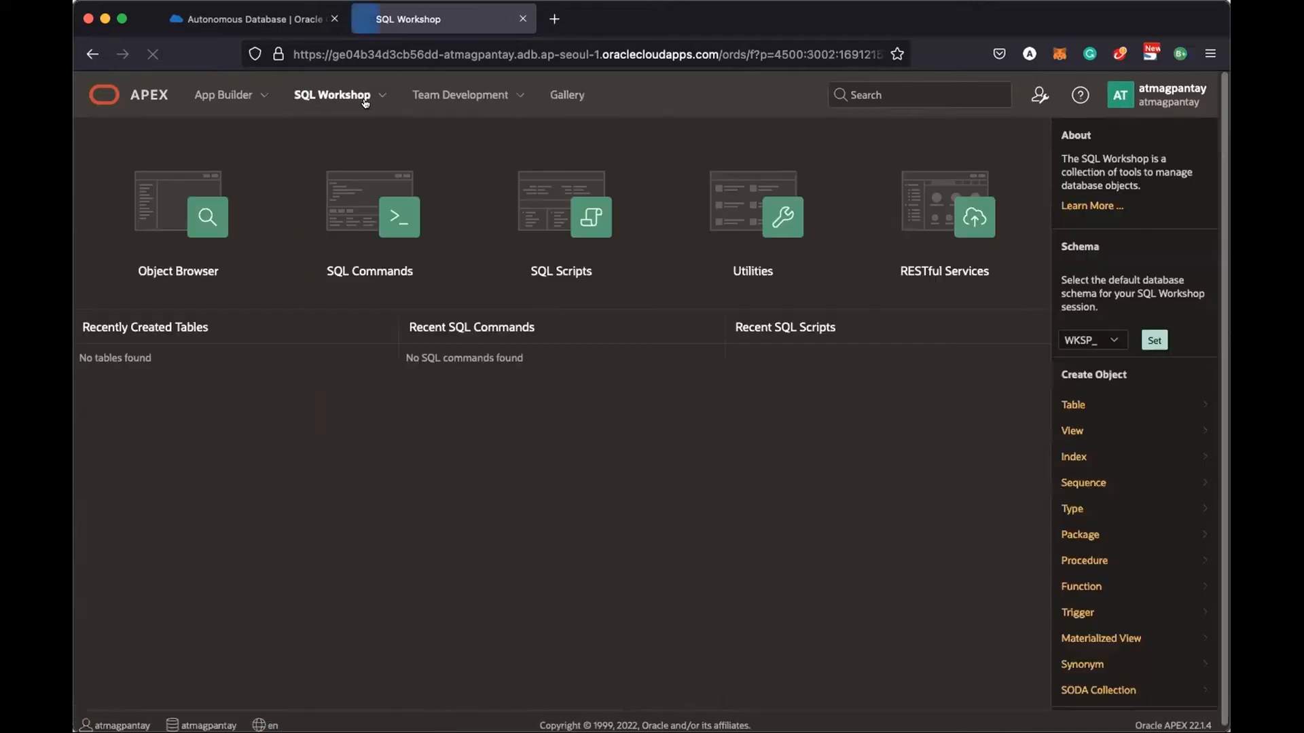
click(375, 219)
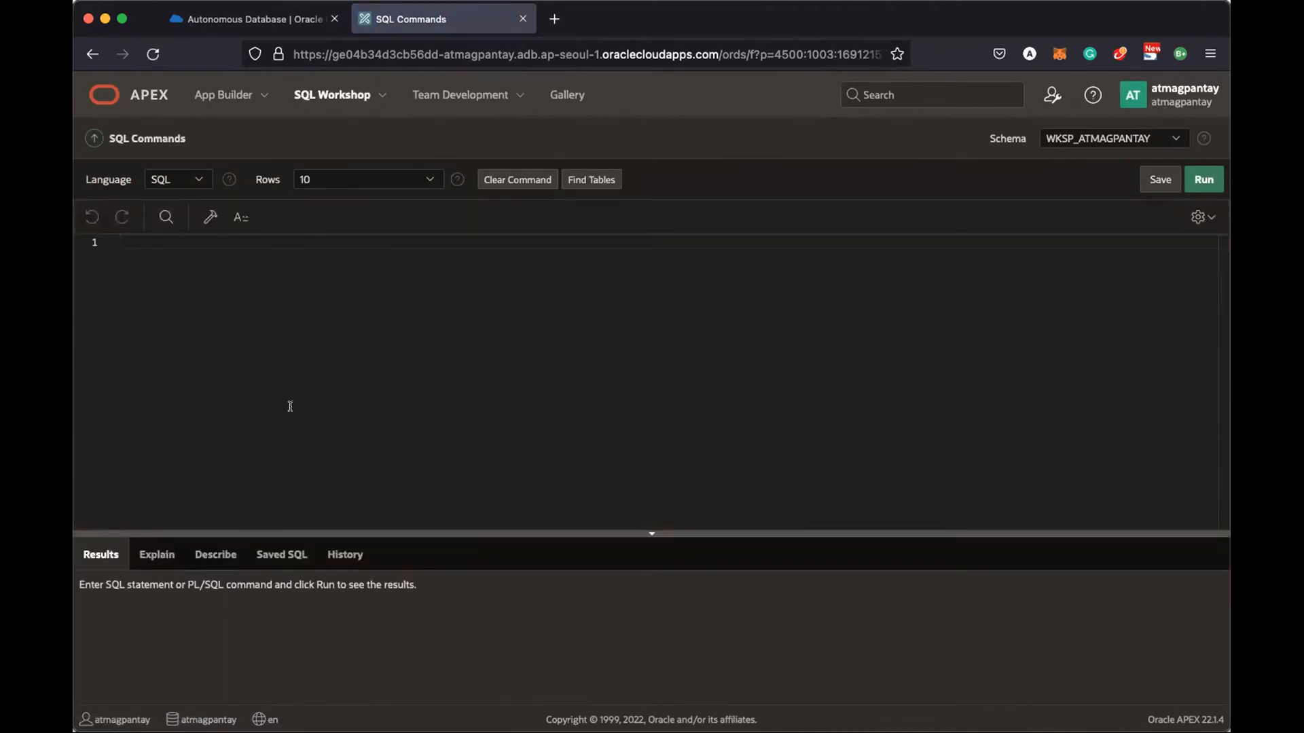
click(343, 94)
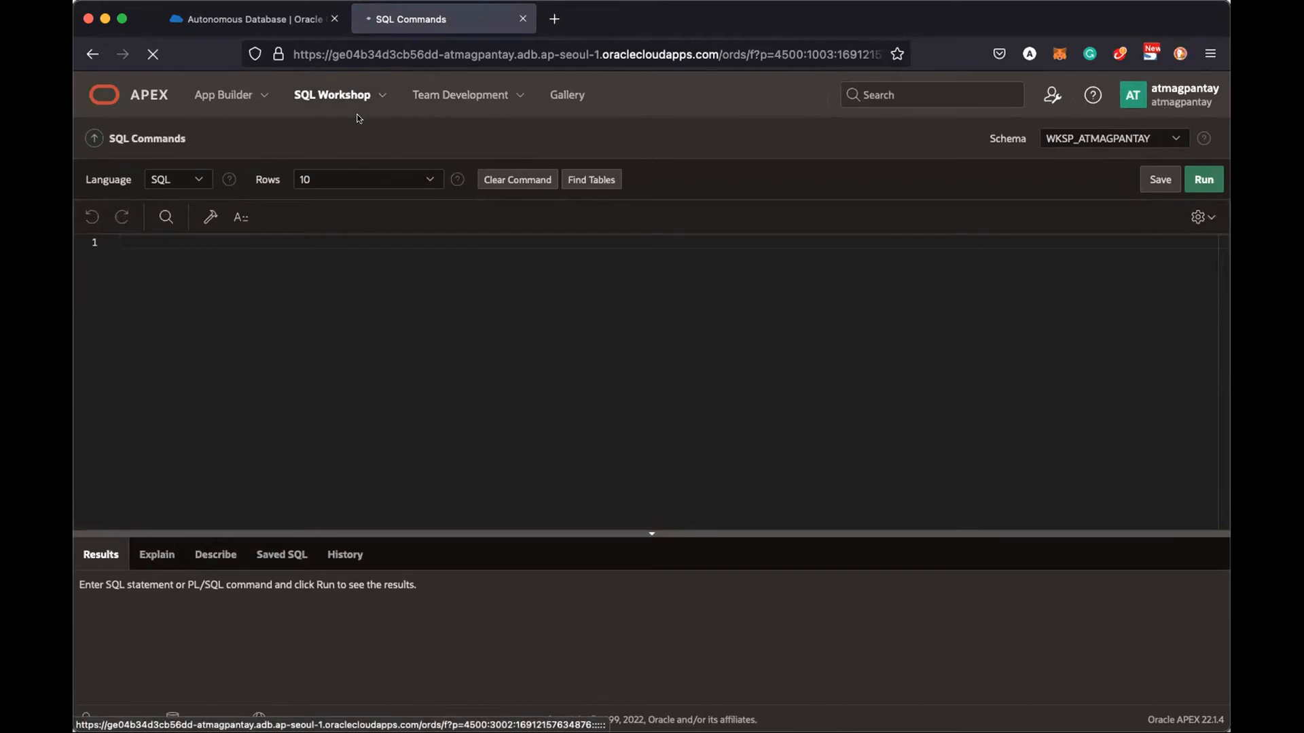
click(564, 203)
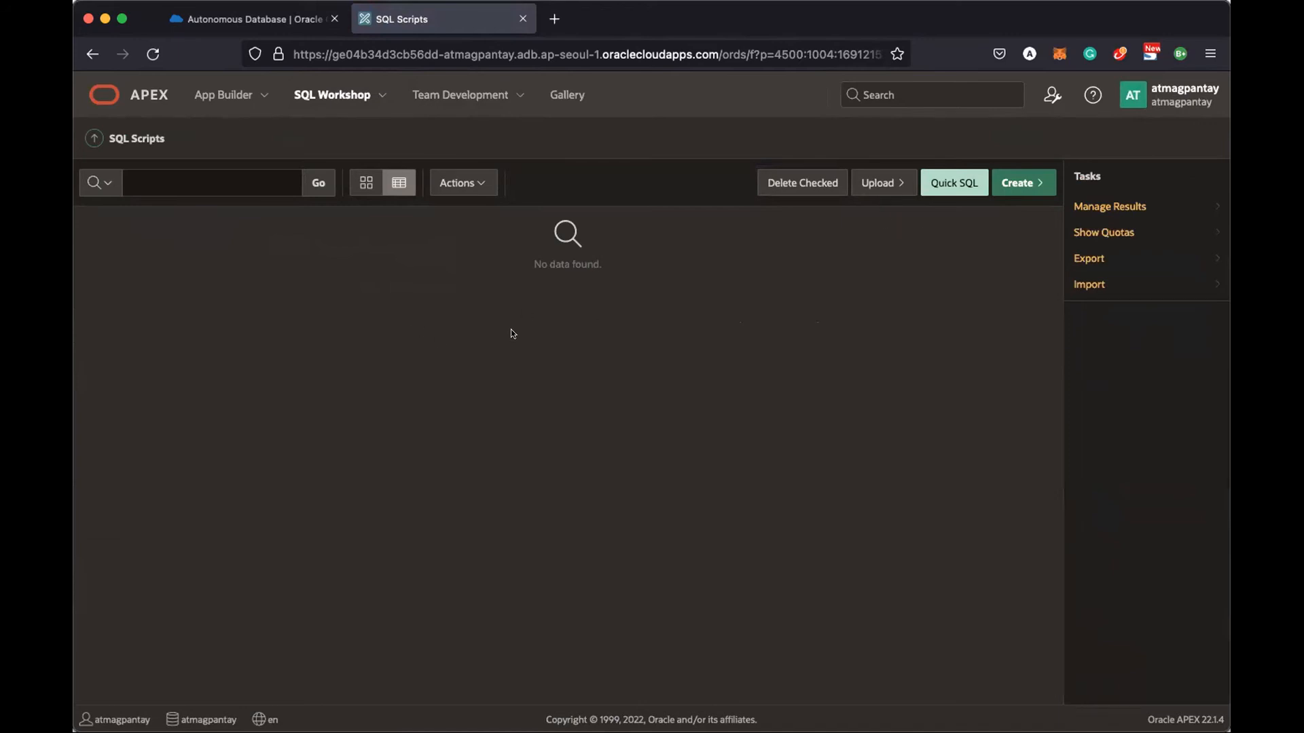
click(338, 95)
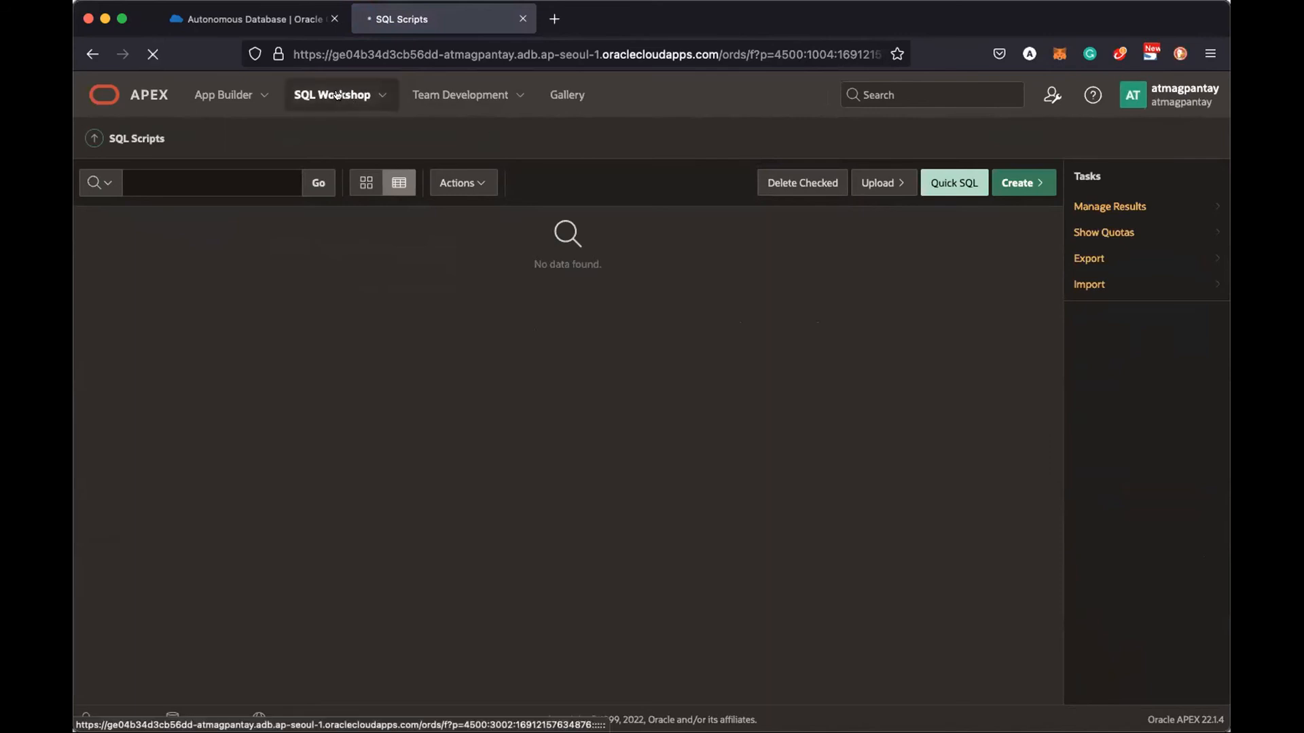